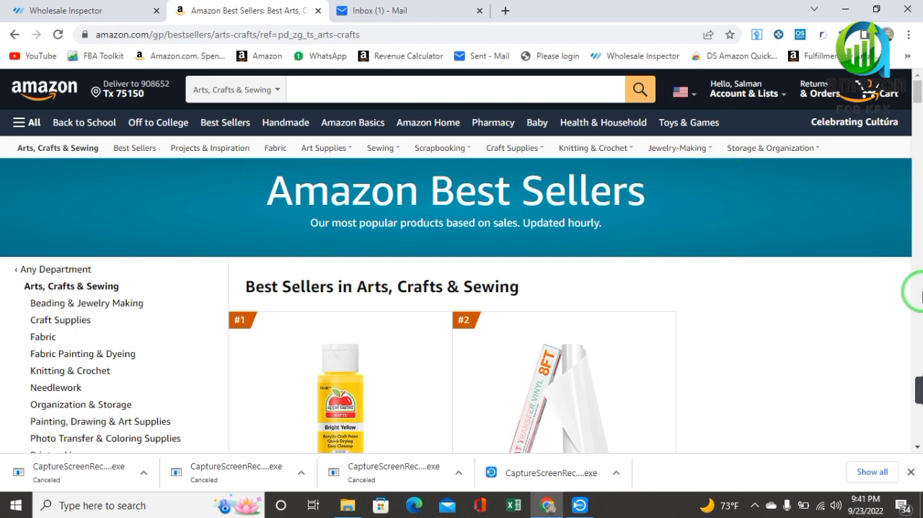
# Switch to the Hostinger Titan webmail and download the ZURU EXCEL.xlsx attachment from the UPD Inc. - Zuru BRAND email.
pyautogui.moveTo(911, 381)
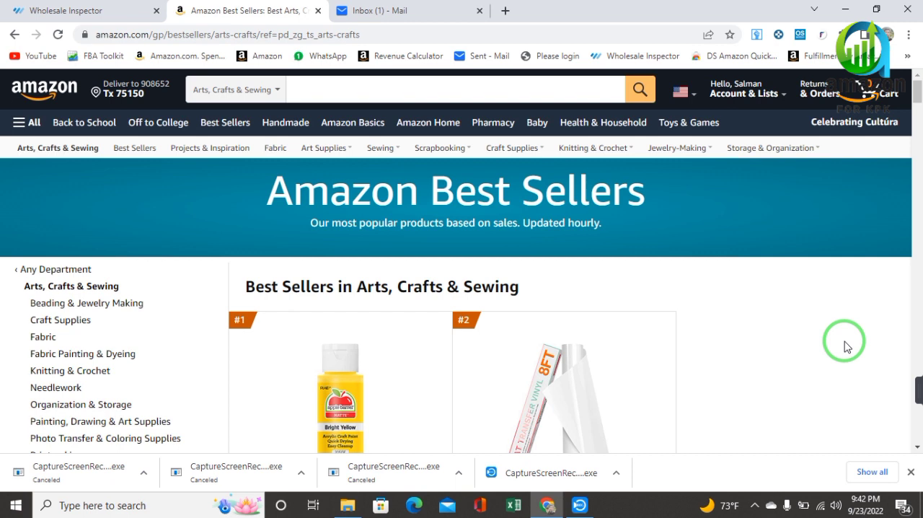
pyautogui.click(393, 11)
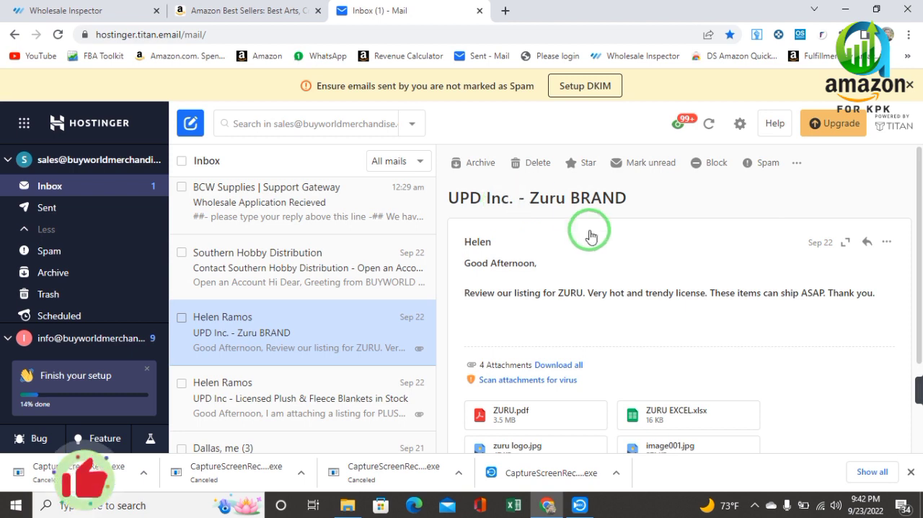
pyautogui.click(672, 416)
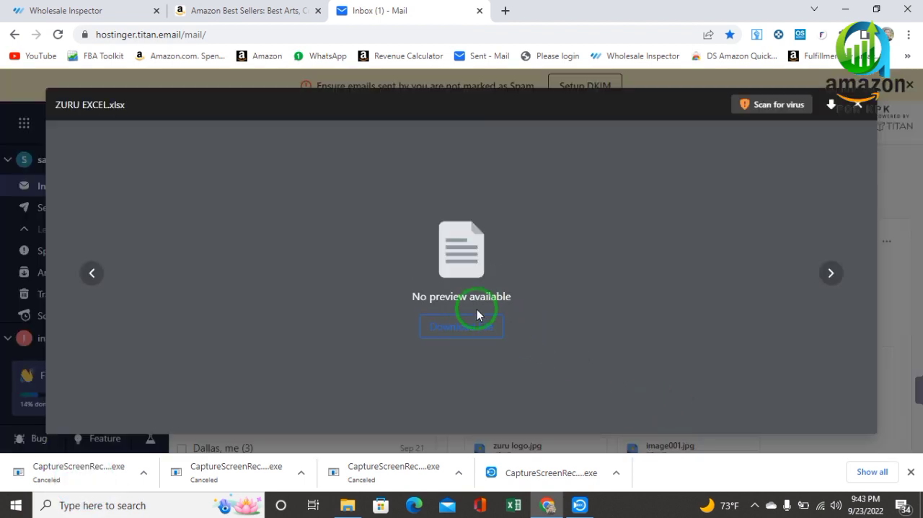
pyautogui.click(470, 326)
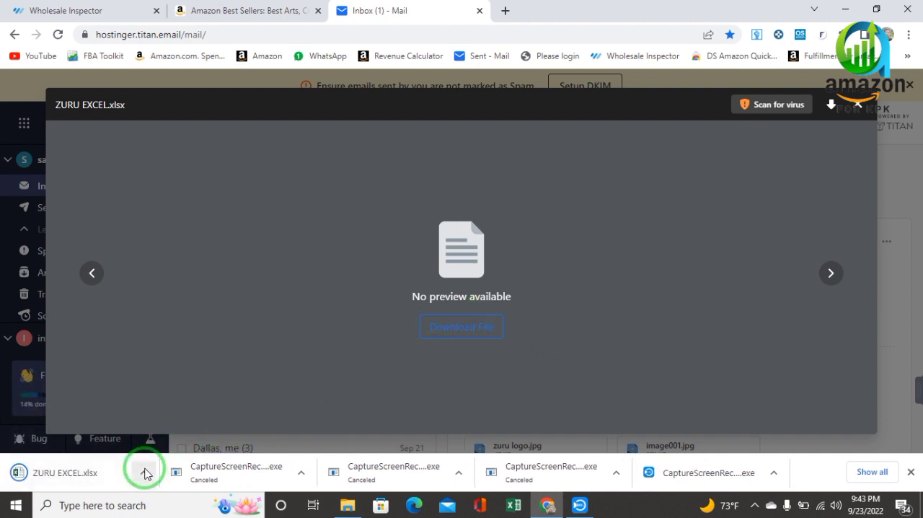
pyautogui.click(858, 105)
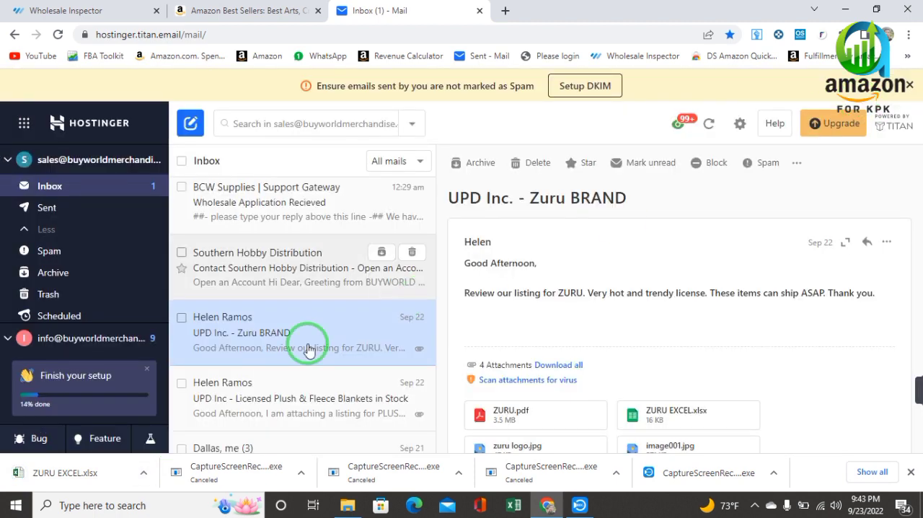
# Locate the downloaded ZURU EXCEL file in its folder and open it in Excel.
pyautogui.click(143, 472)
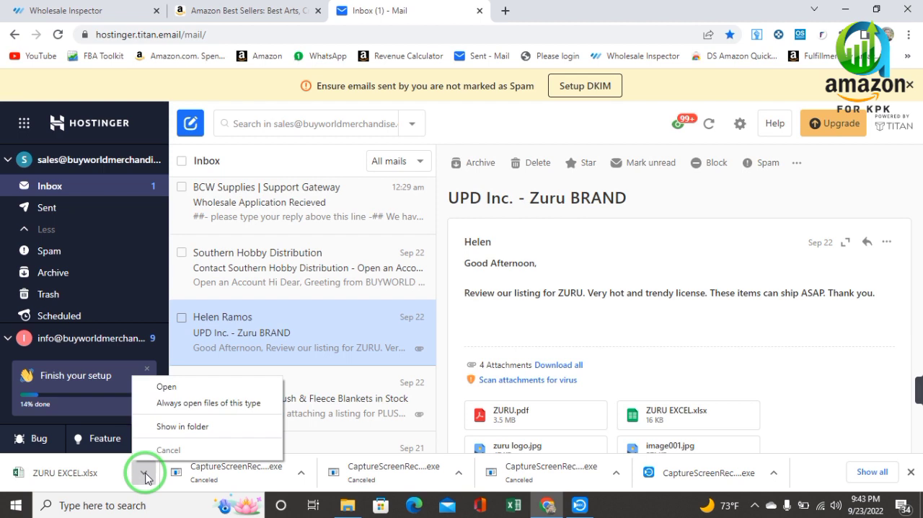
pyautogui.click(182, 427)
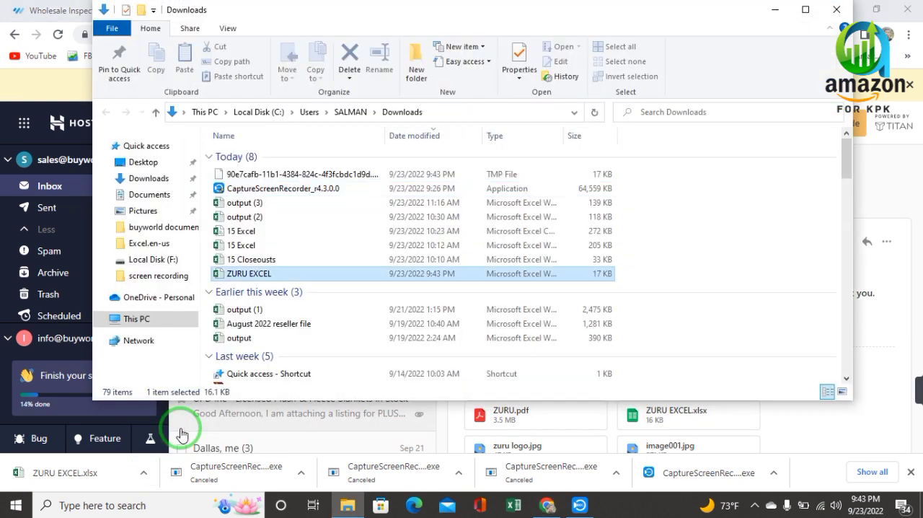
pyautogui.doubleClick(281, 281)
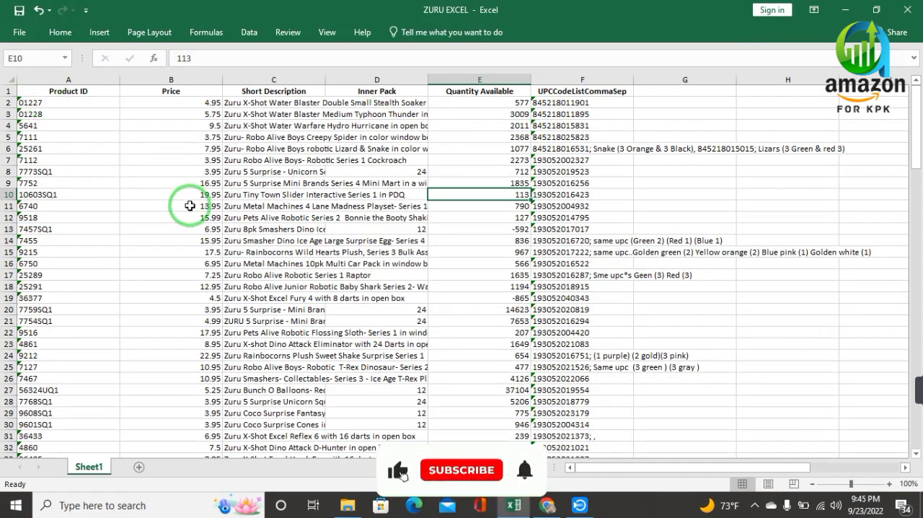
# Save the workbook to the Desktop as a CSV (Comma delimited) file named ZURU yyqdgud, and close Excel and the Downloads folder.
pyautogui.click(20, 32)
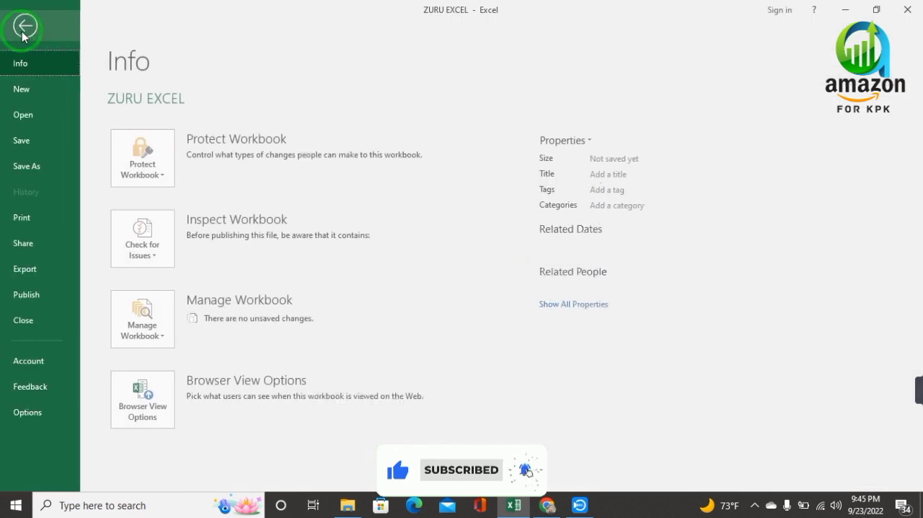
pyautogui.click(38, 164)
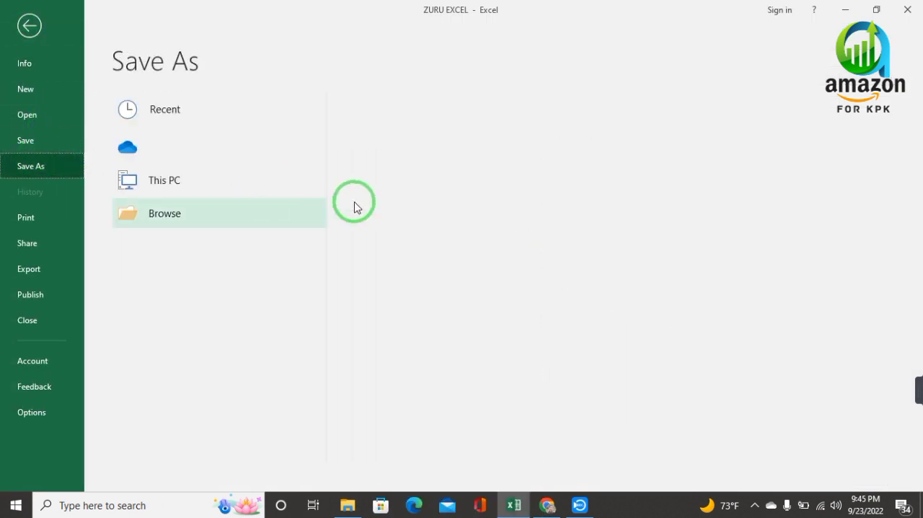
pyautogui.click(403, 238)
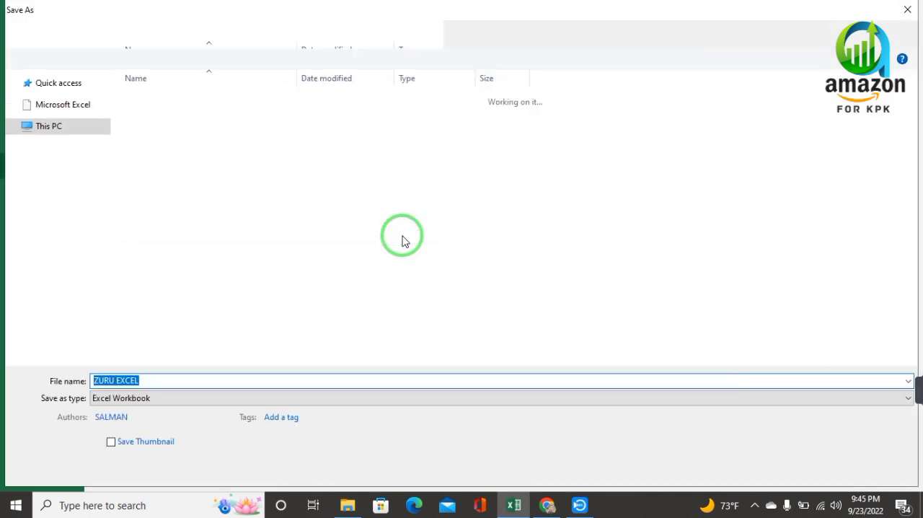
pyautogui.click(144, 403)
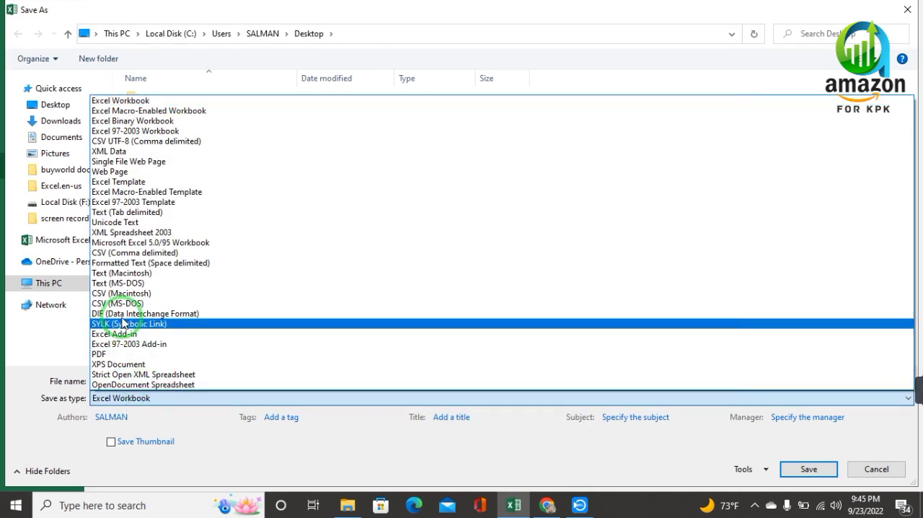
pyautogui.click(111, 252)
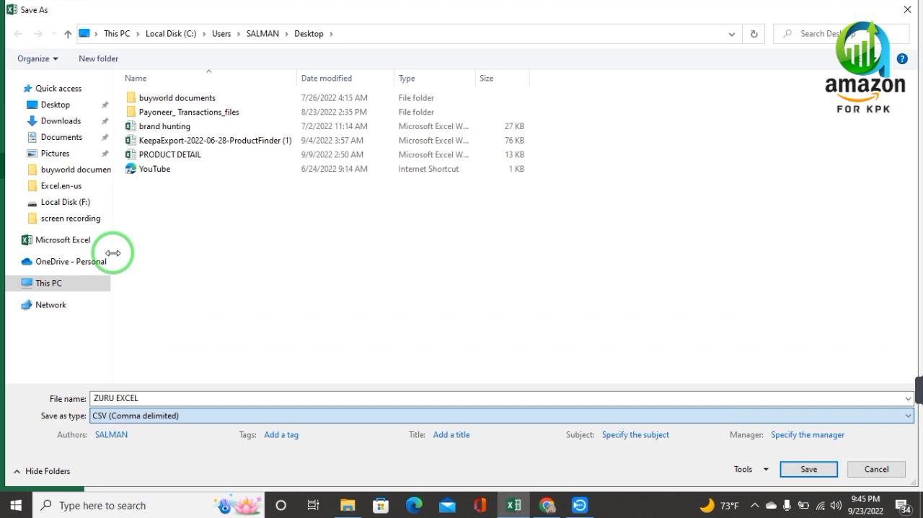
pyautogui.click(159, 399)
pyautogui.doubleClick(159, 400)
pyautogui.write('yyqdgud')
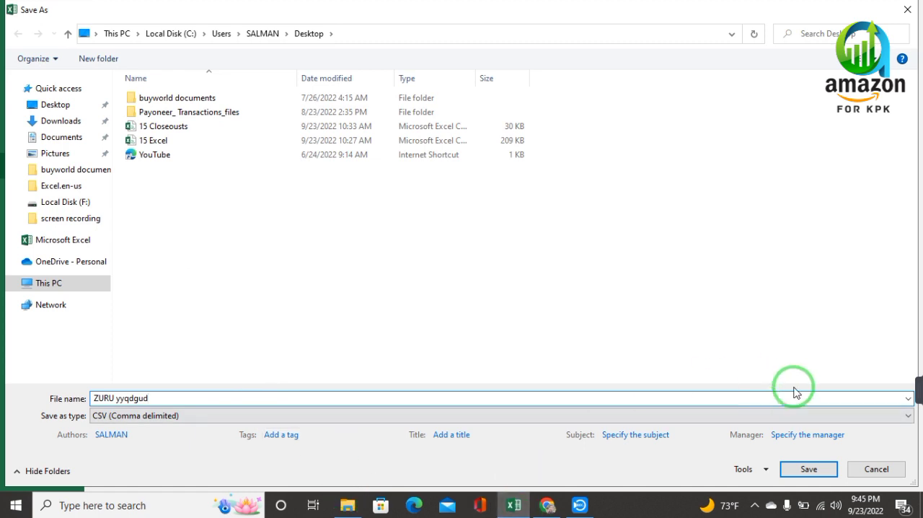
pyautogui.click(810, 476)
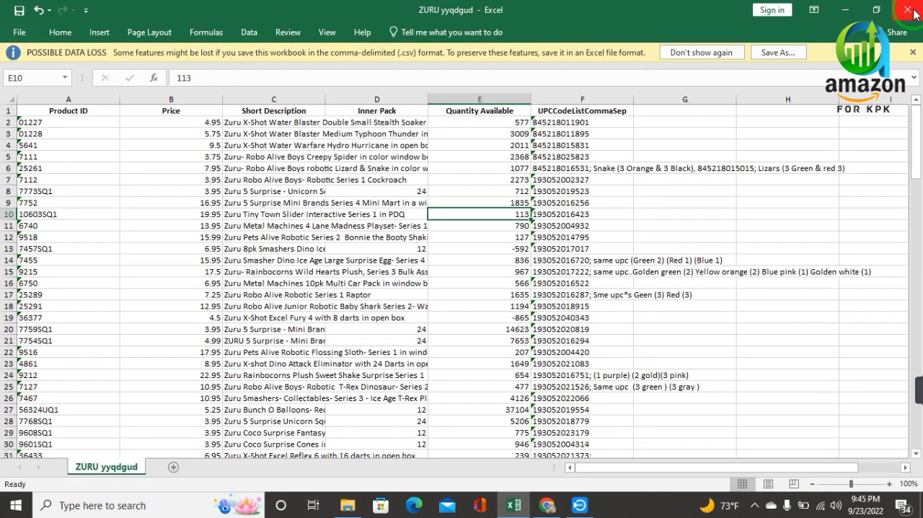
pyautogui.click(914, 14)
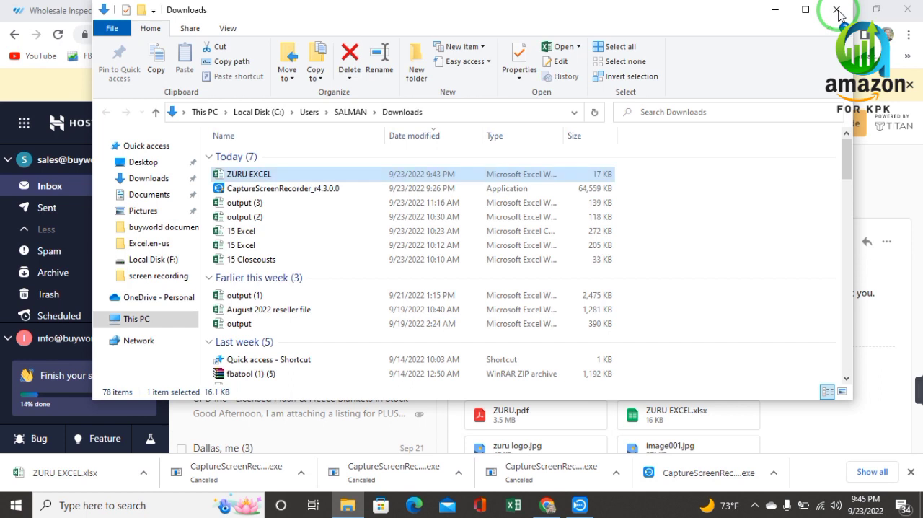
pyautogui.click(837, 11)
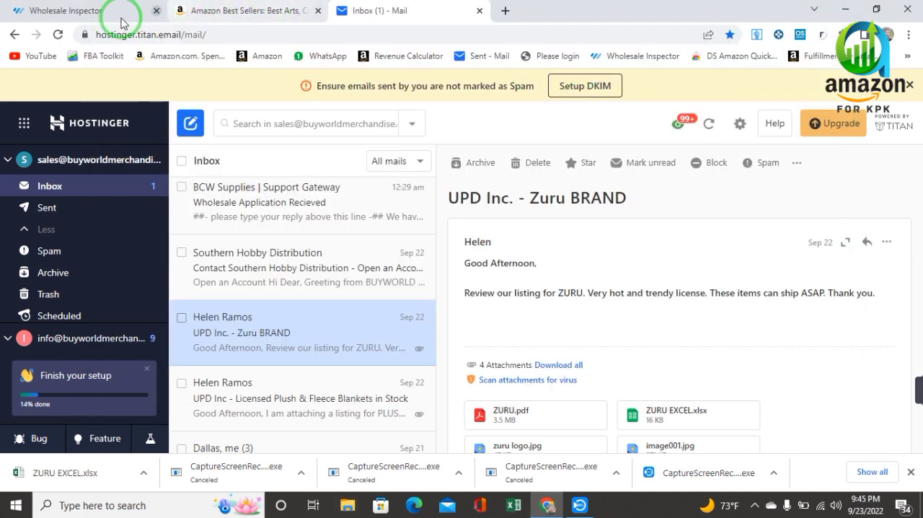
# Switch to Wholesale Inspector and upload the ZURU yyqdgud file from the Desktop to the analyzer.
pyautogui.click(85, 11)
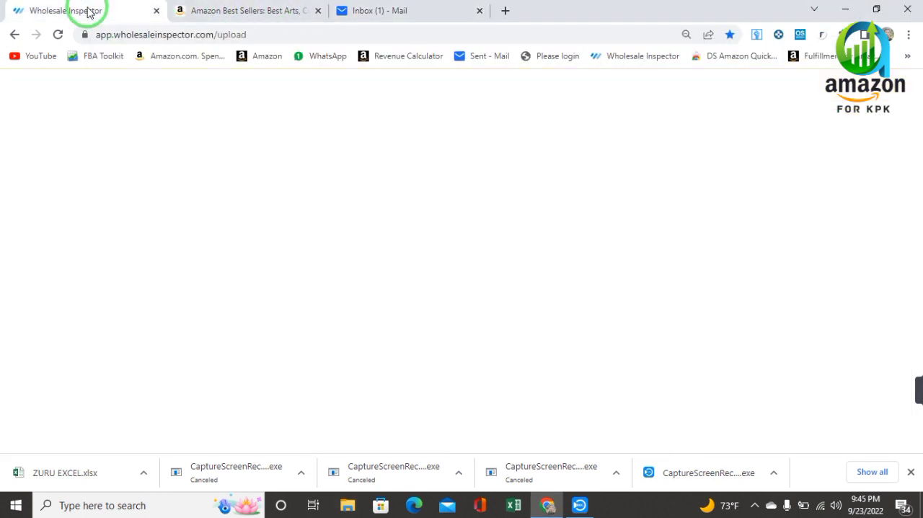
pyautogui.click(459, 157)
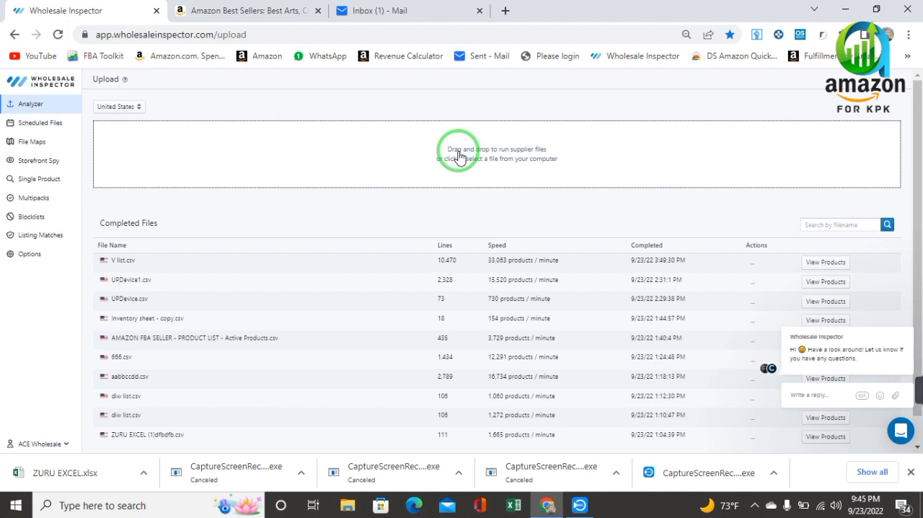
pyautogui.click(493, 161)
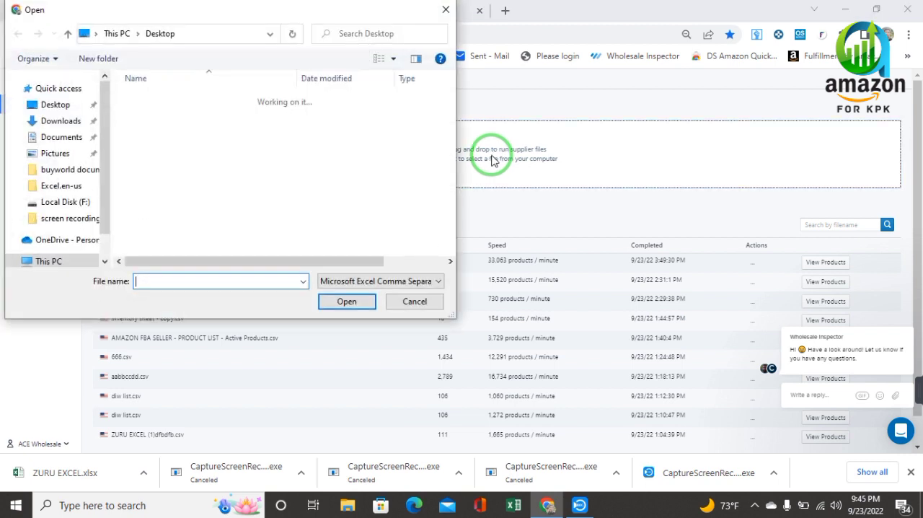
pyautogui.click(56, 104)
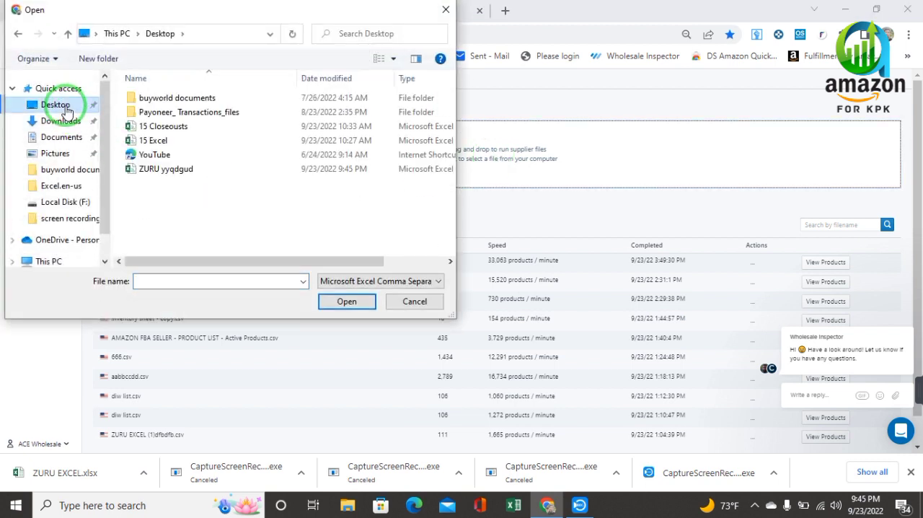
pyautogui.click(191, 172)
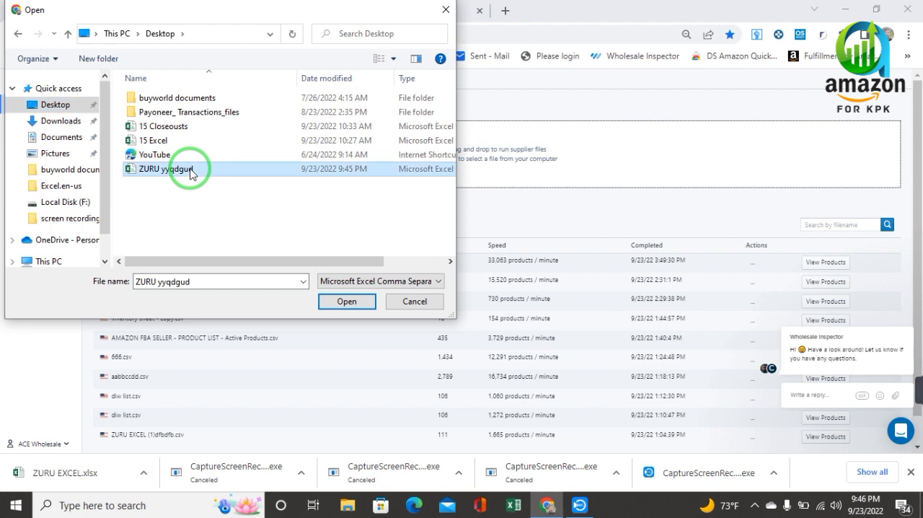
pyautogui.click(349, 303)
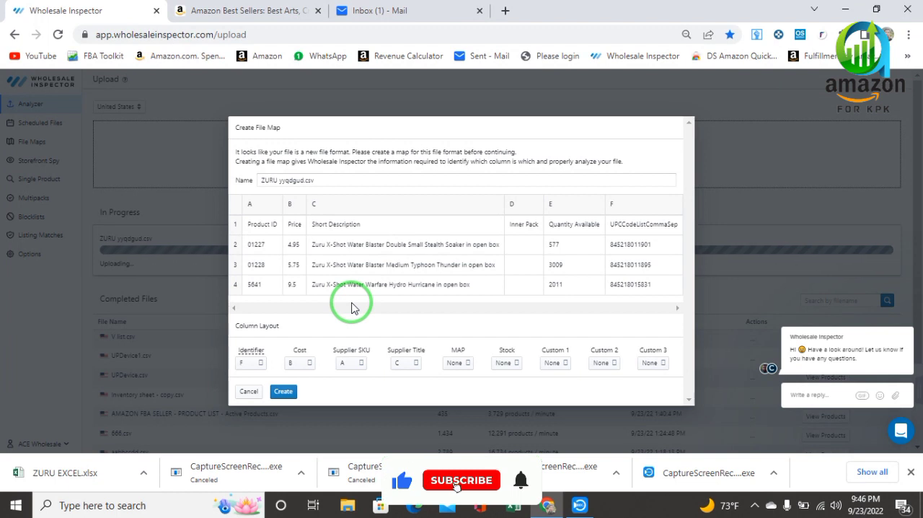
# Set the Identifier to column F, the UPC column, and create the file map for ZURU yyqdgud.csv.
pyautogui.moveTo(264, 351)
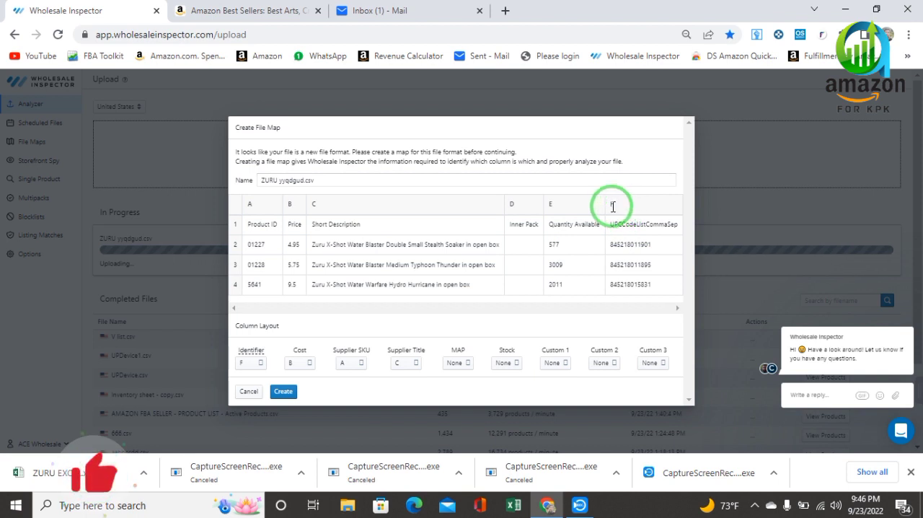
pyautogui.click(260, 366)
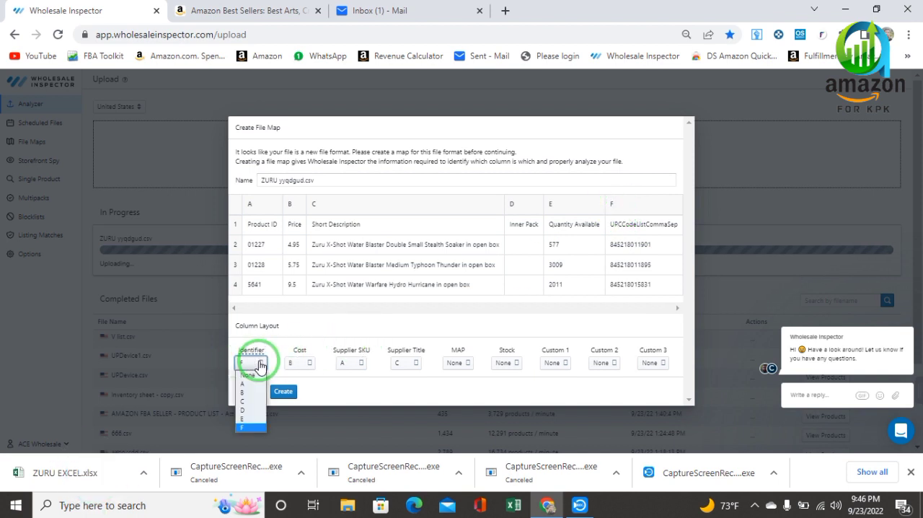
pyautogui.click(248, 389)
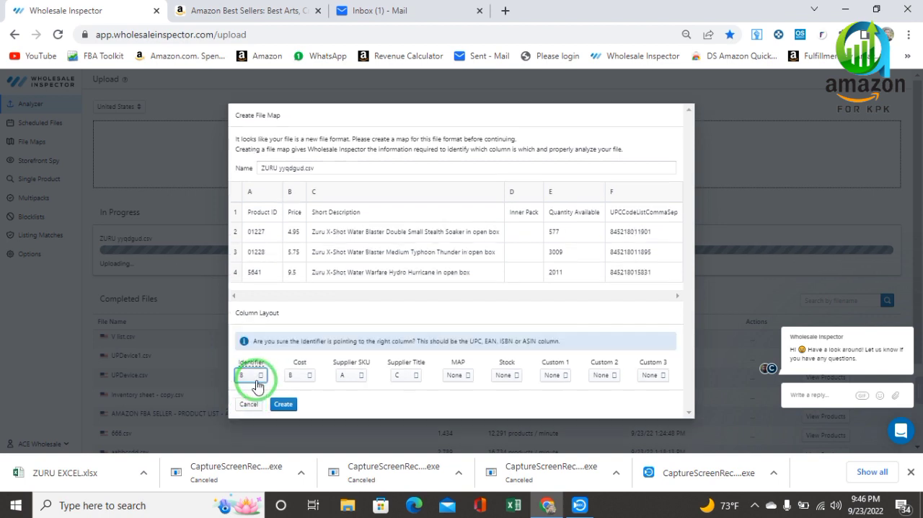
pyautogui.click(260, 380)
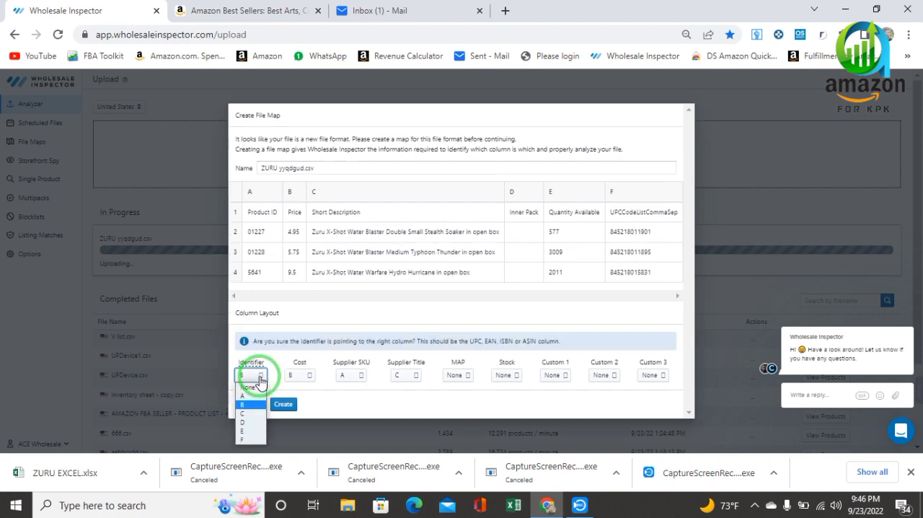
pyautogui.click(248, 442)
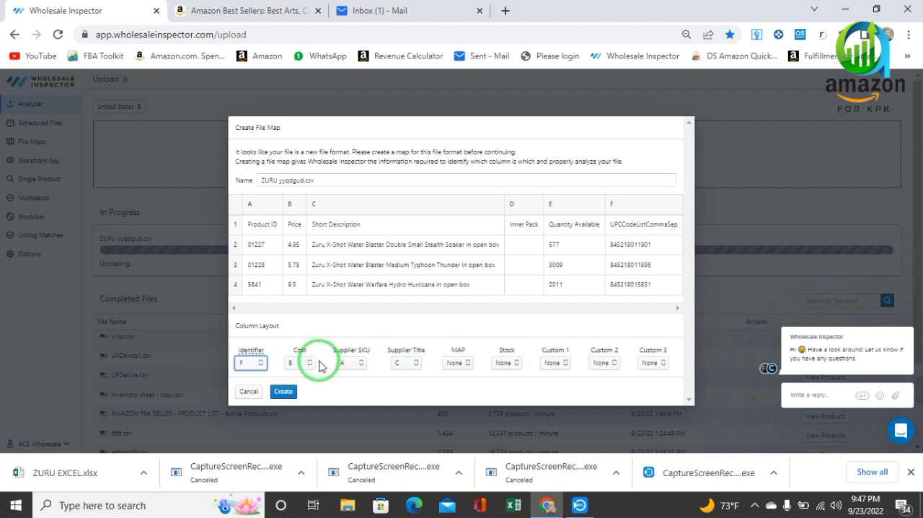
pyautogui.click(284, 391)
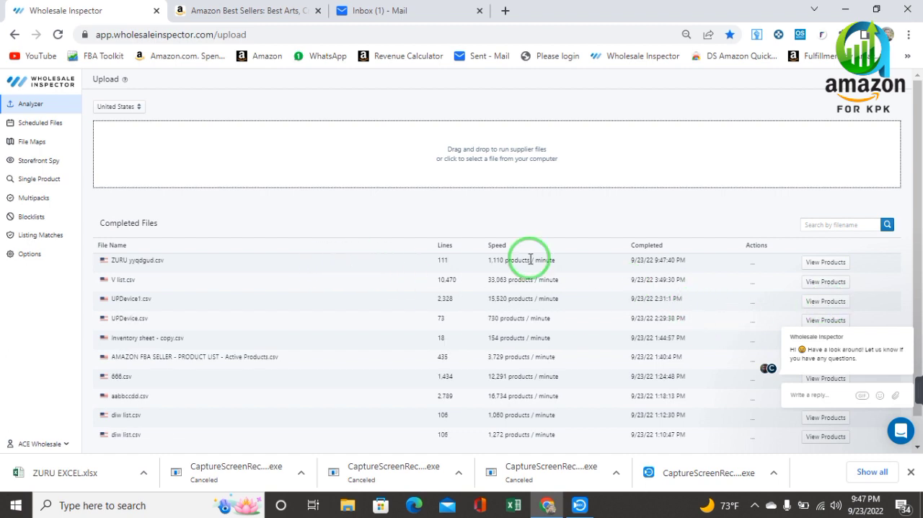
# View the analyzed products of ZURU yyqdgud.csv and return to the completed files list.
pyautogui.click(821, 267)
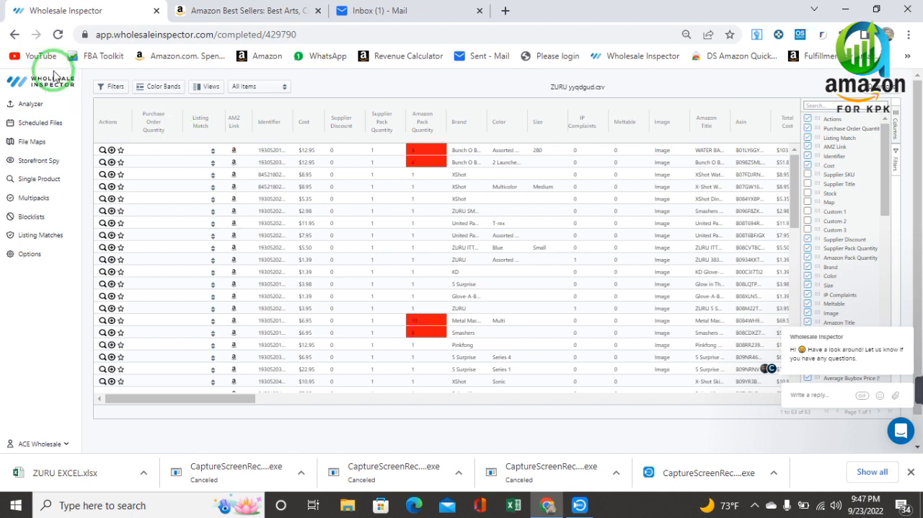
pyautogui.click(14, 35)
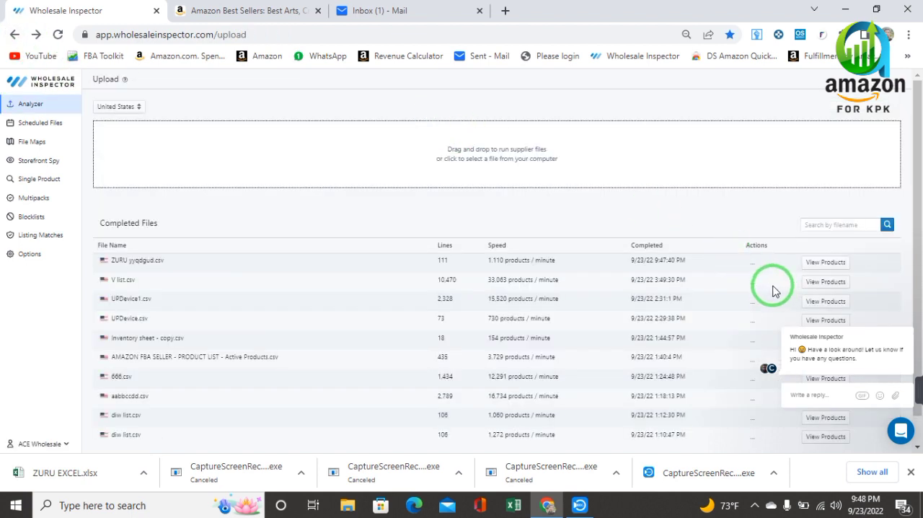
# Dismiss the browser's downloads bar and download the analysis results for ZURU yyqdgud.csv.
pyautogui.click(753, 266)
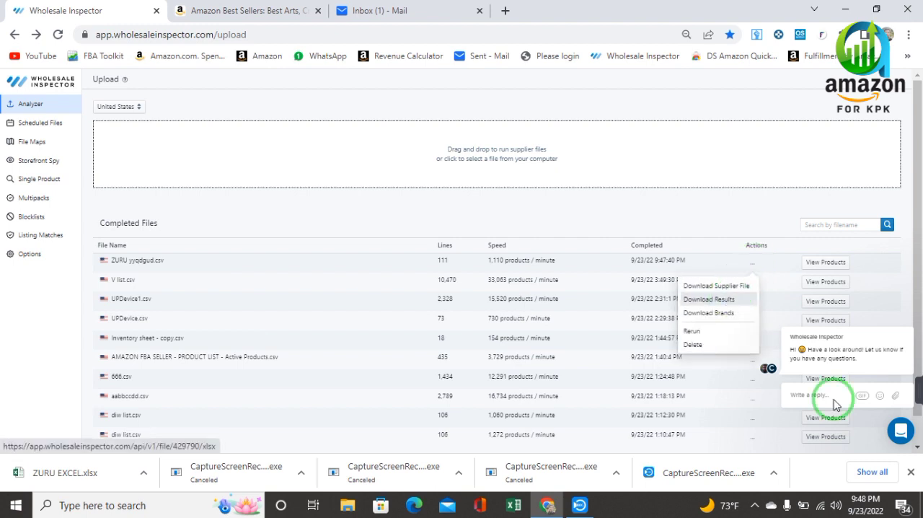
pyautogui.click(910, 473)
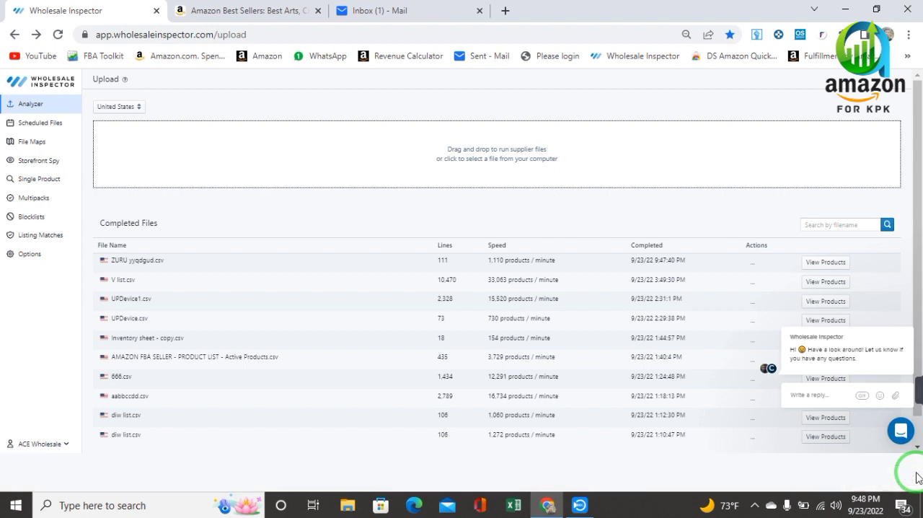
pyautogui.click(763, 271)
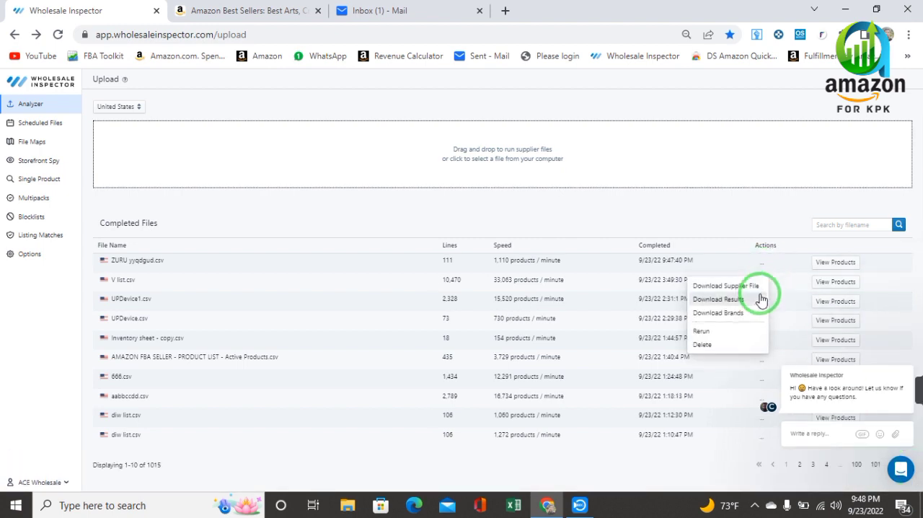
pyautogui.click(755, 301)
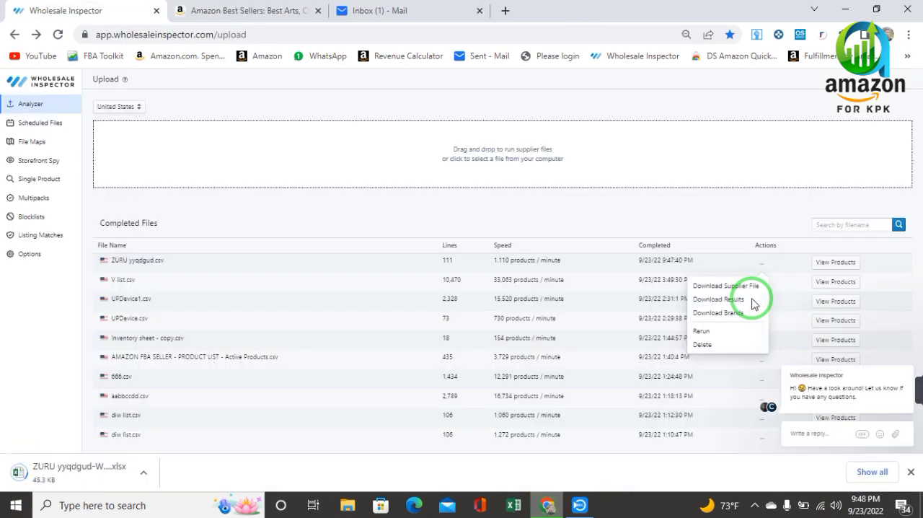
# Show the downloaded ZURU yyqdgud-WI-2022-09-24 results file in its folder, open it in Excel, and enable editing.
pyautogui.click(131, 476)
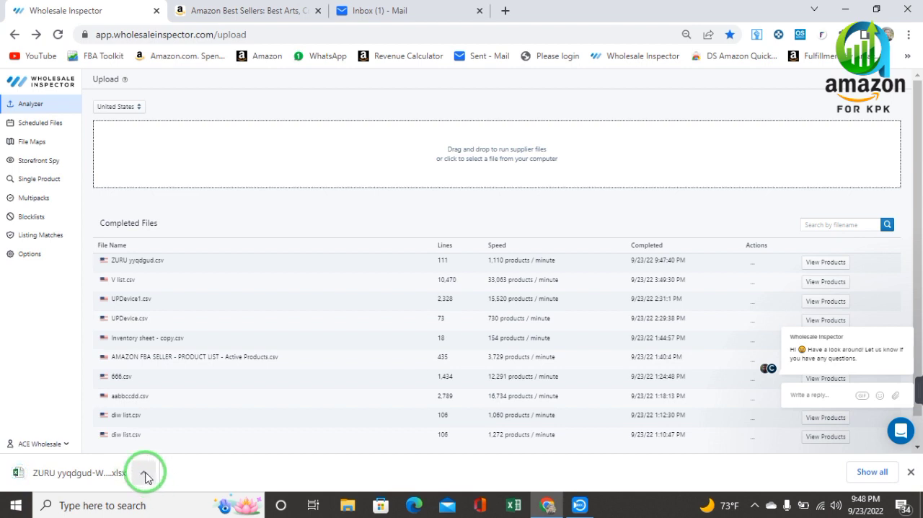
pyautogui.click(144, 476)
pyautogui.click(172, 433)
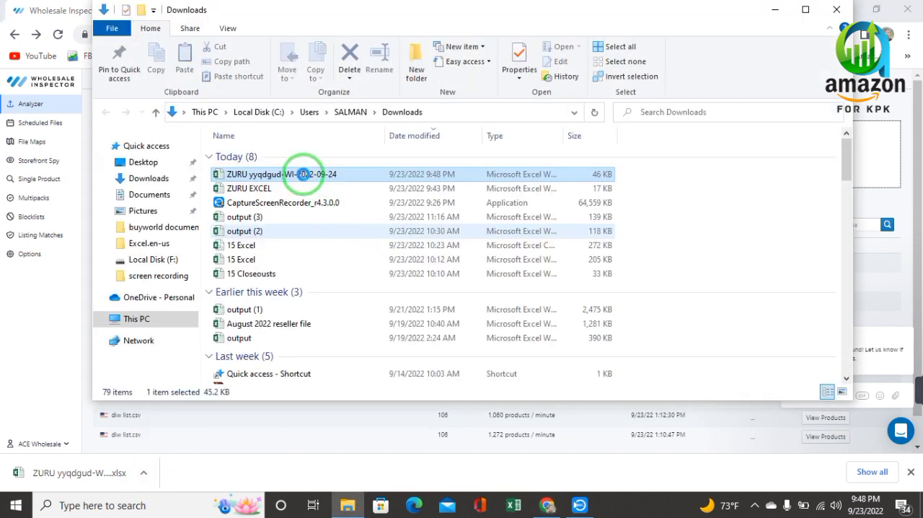
pyautogui.click(303, 174)
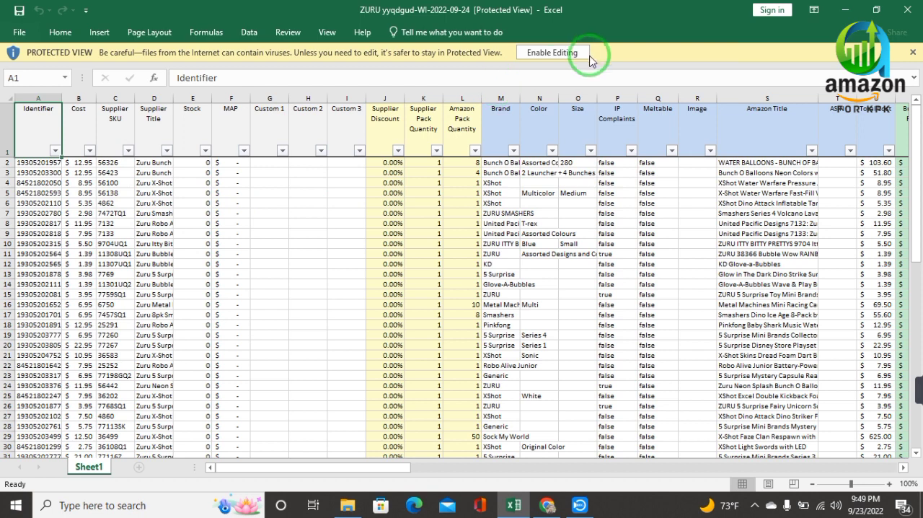
pyautogui.click(561, 57)
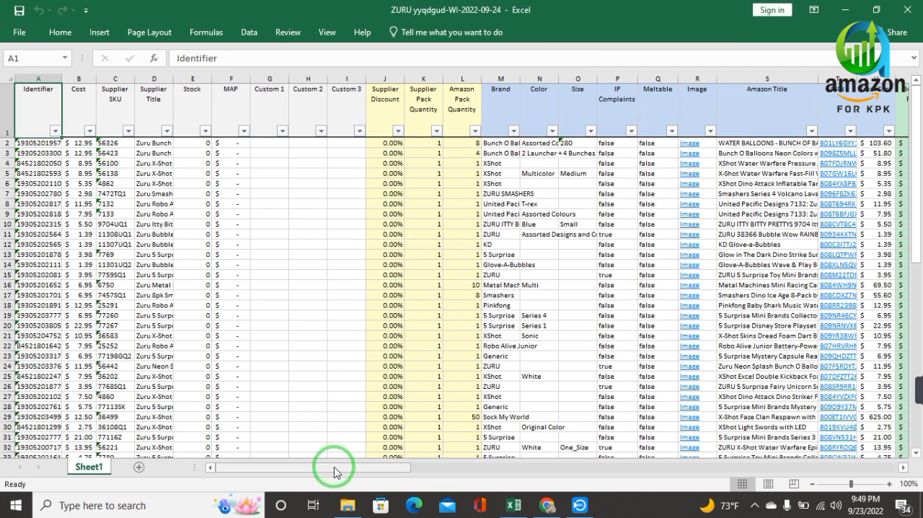
# Delete the columns from Stock through Custom 3 and those from Color through Image.
pyautogui.moveTo(334, 472); pyautogui.dragTo(144, 450)
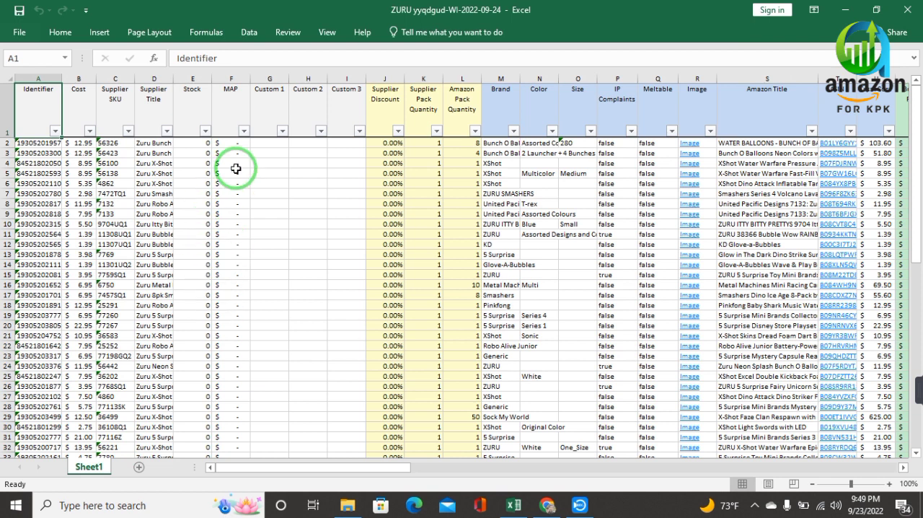
pyautogui.moveTo(204, 73); pyautogui.dragTo(341, 79)
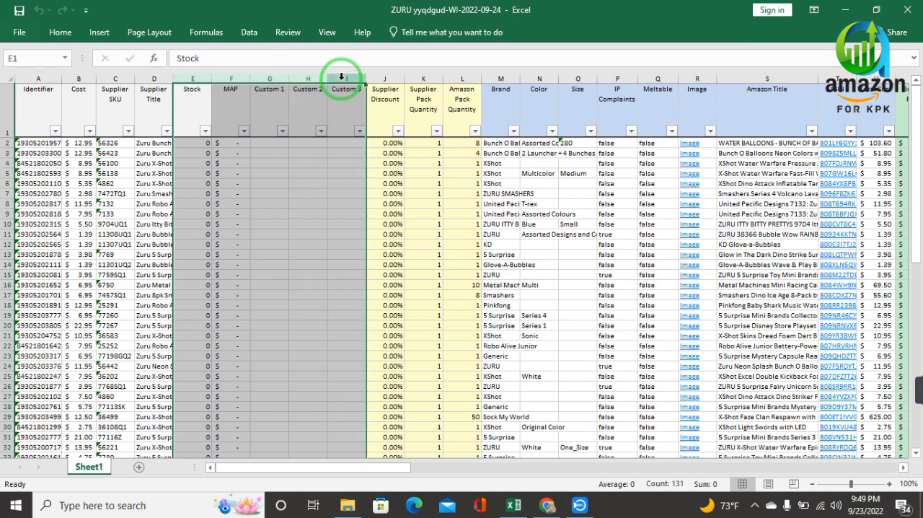
pyautogui.rightClick(341, 77)
pyautogui.click(378, 190)
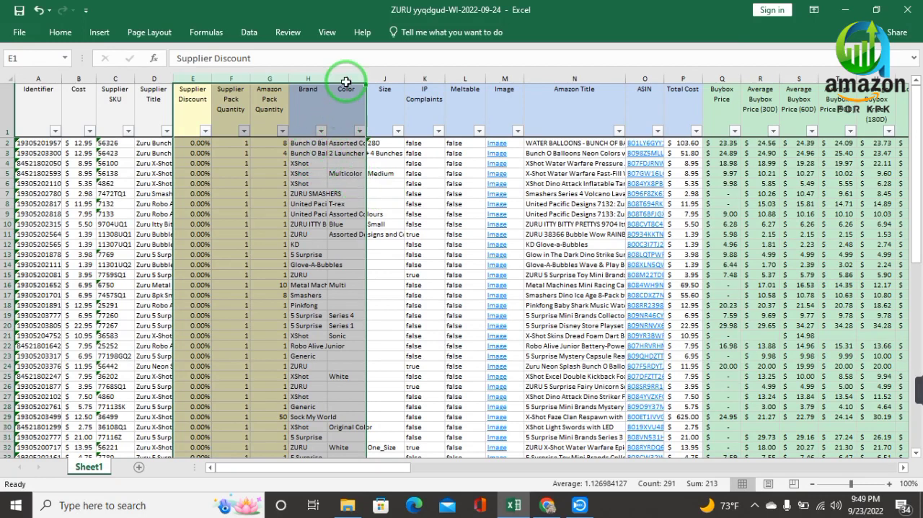
pyautogui.moveTo(346, 82); pyautogui.dragTo(504, 77)
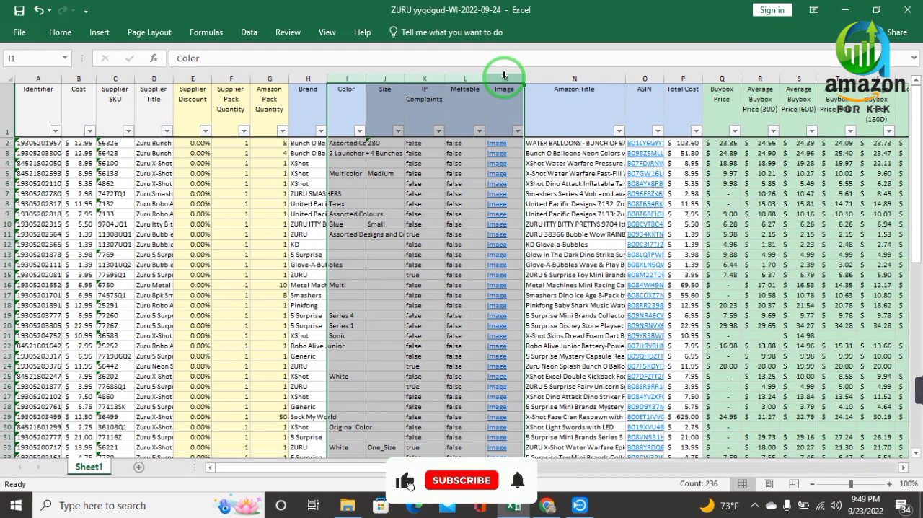
pyautogui.rightClick(504, 77)
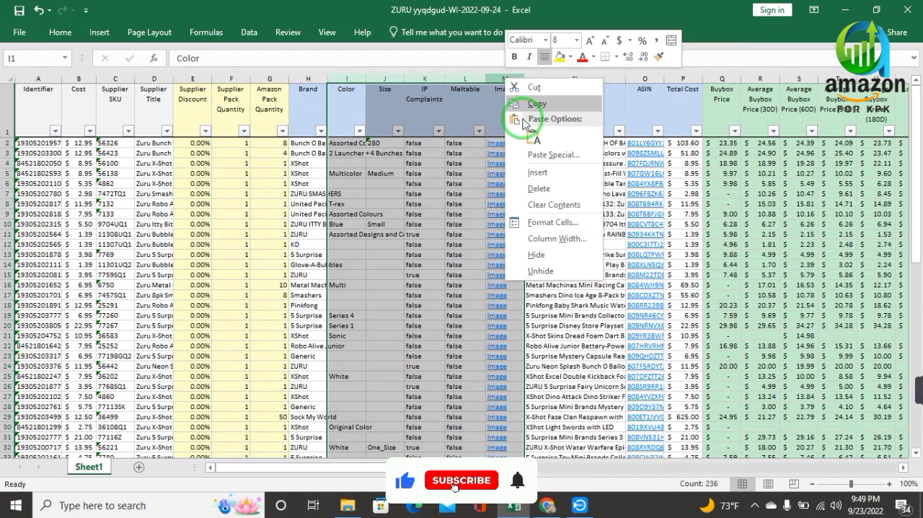
pyautogui.click(539, 185)
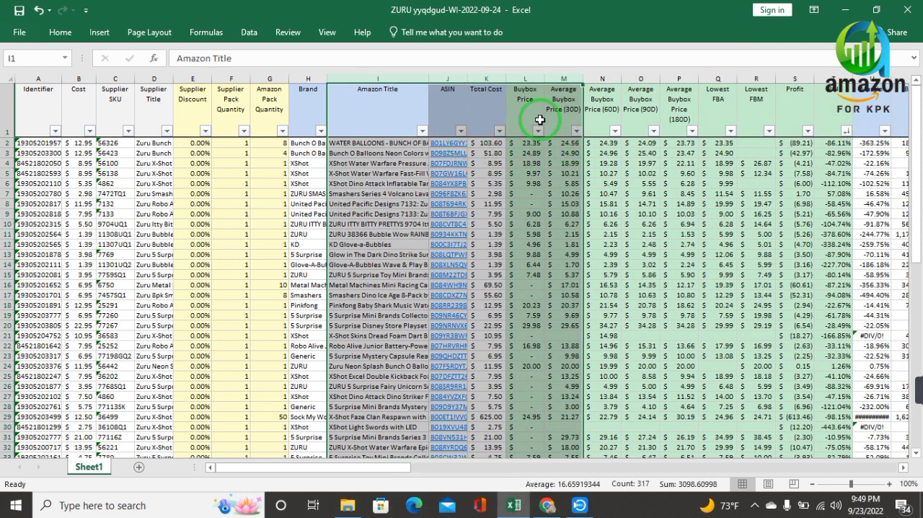
# Delete the columns from Average Buybox Price (60D) through Lowest FBM.
pyautogui.moveTo(603, 77); pyautogui.dragTo(740, 79)
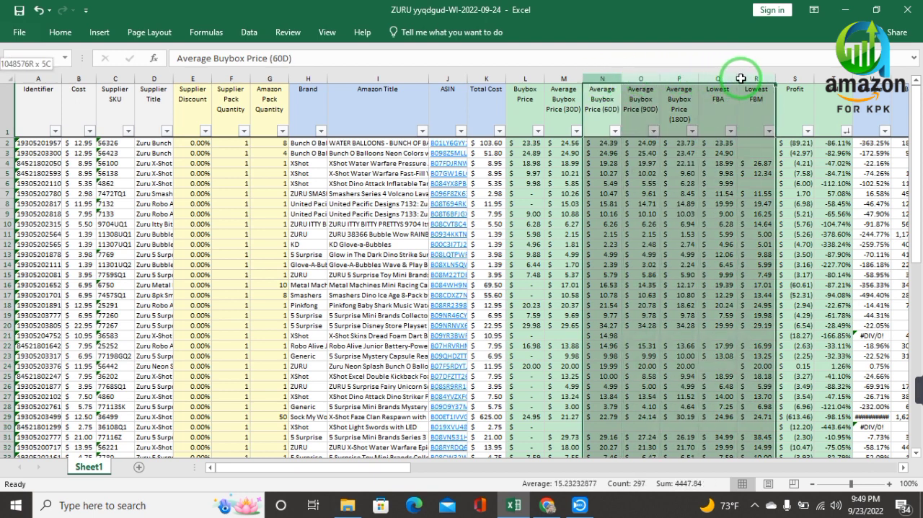
pyautogui.rightClick(740, 77)
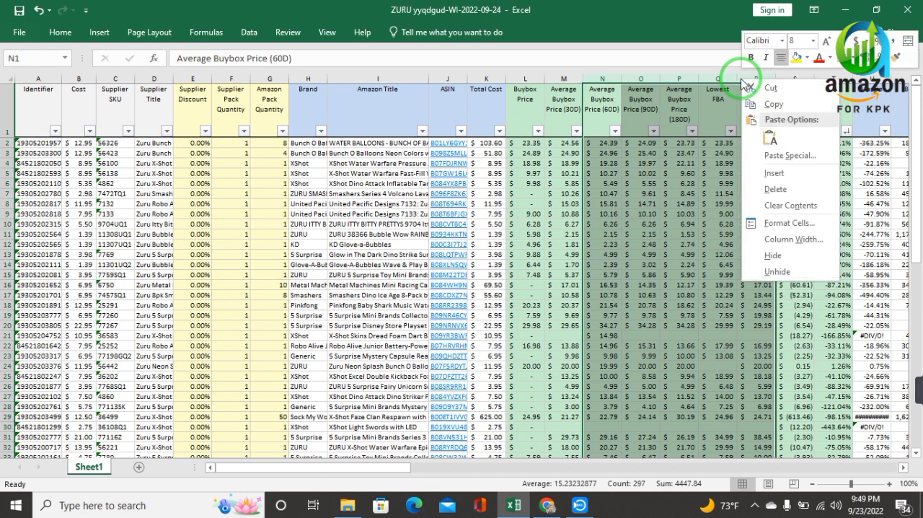
pyautogui.click(781, 187)
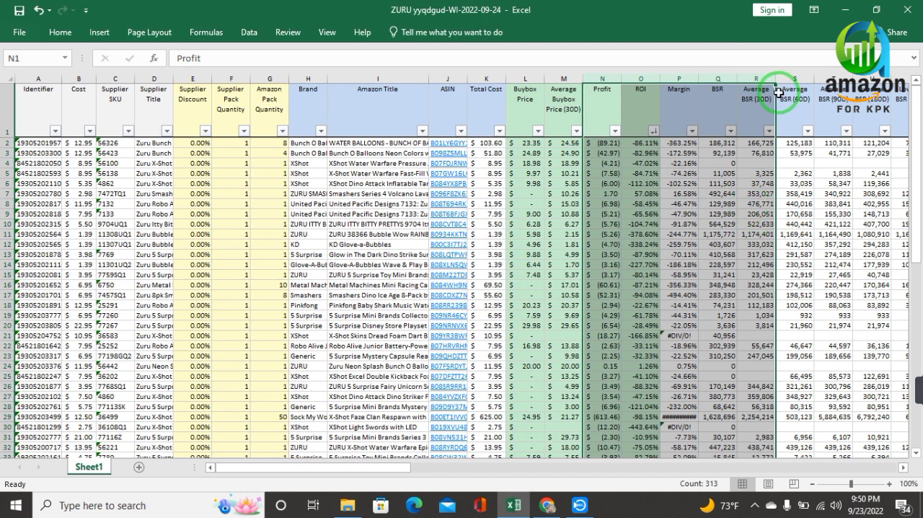
# Delete Average BSR (30D) and (60D), plus the columns from Average BSR (180D) through Sales Rank Drops (180D), keeping Average BSR (90D).
pyautogui.moveTo(370, 474); pyautogui.dragTo(470, 476)
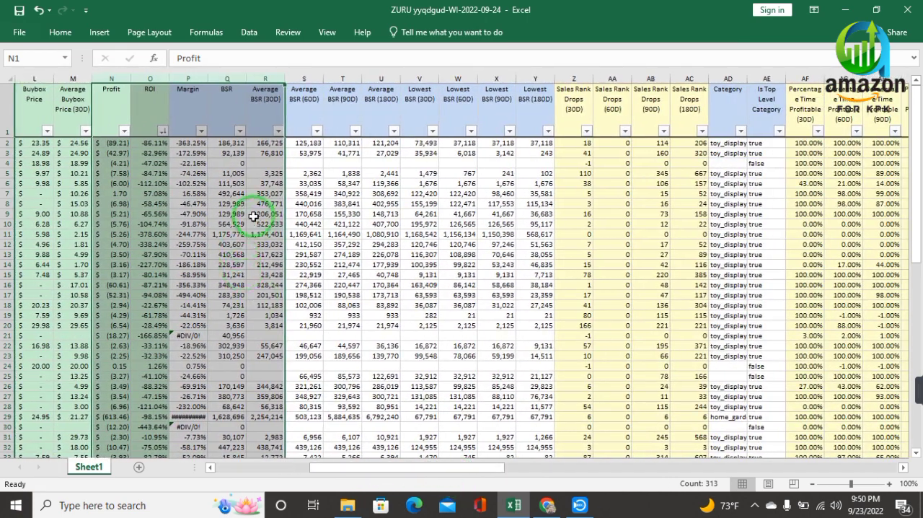
pyautogui.click(236, 186)
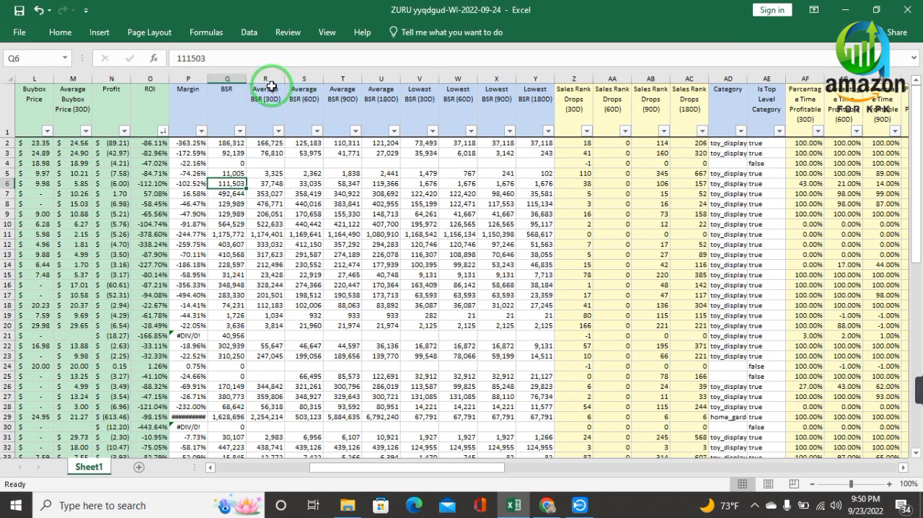
pyautogui.moveTo(266, 75); pyautogui.dragTo(296, 78)
pyautogui.rightClick(295, 79)
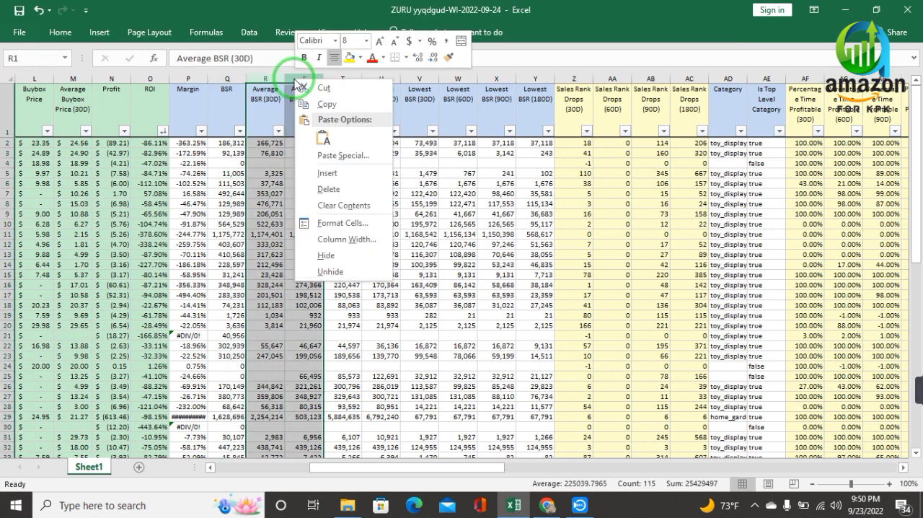
pyautogui.click(323, 190)
pyautogui.click(366, 207)
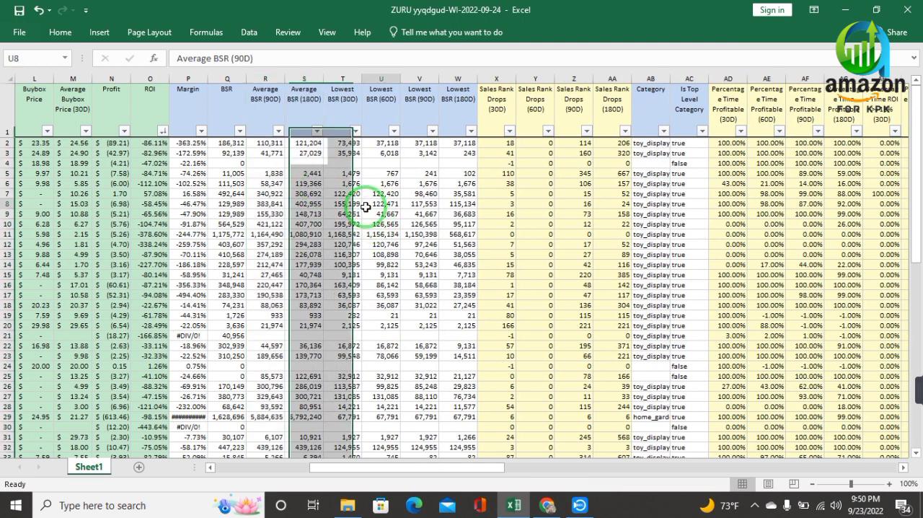
pyautogui.moveTo(309, 77); pyautogui.dragTo(607, 75)
pyautogui.rightClick(607, 75)
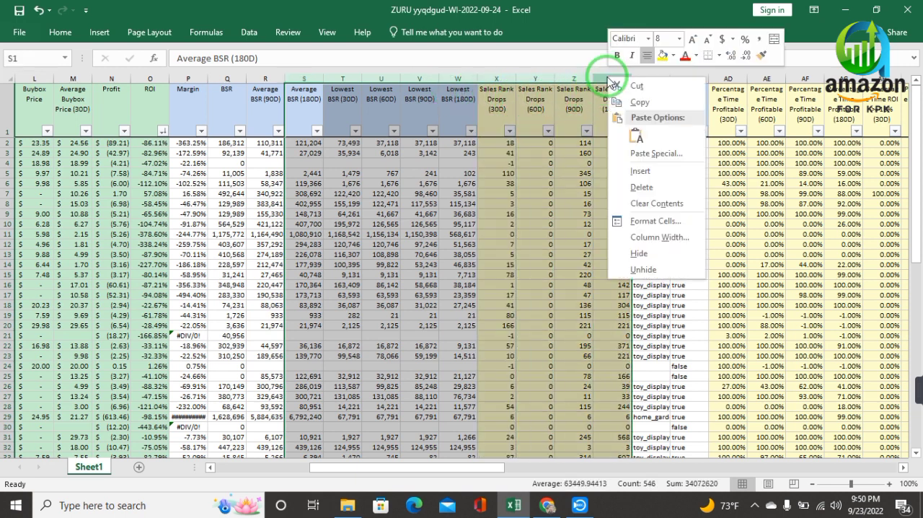
pyautogui.click(635, 186)
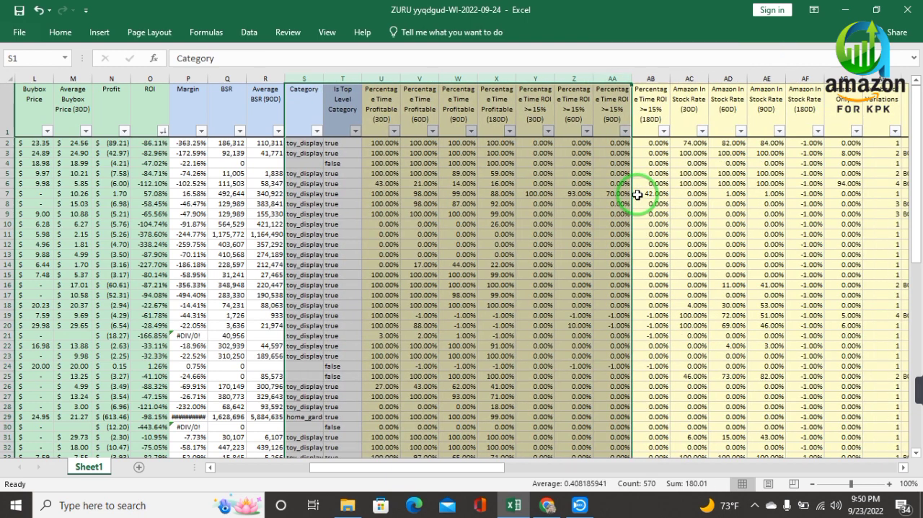
# Delete the columns from Percentage Time Profitable (30D) through Competitive Sellers.
pyautogui.moveTo(385, 81); pyautogui.dragTo(727, 77)
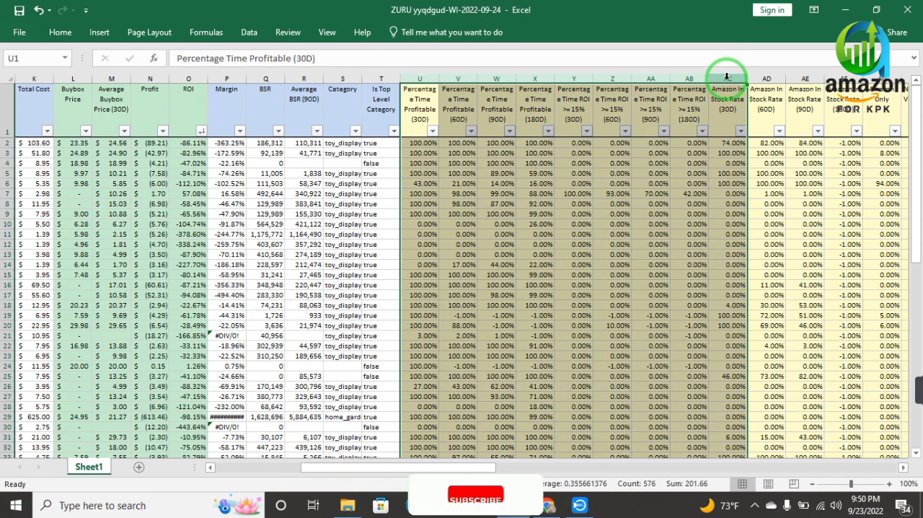
pyautogui.rightClick(726, 78)
pyautogui.click(761, 190)
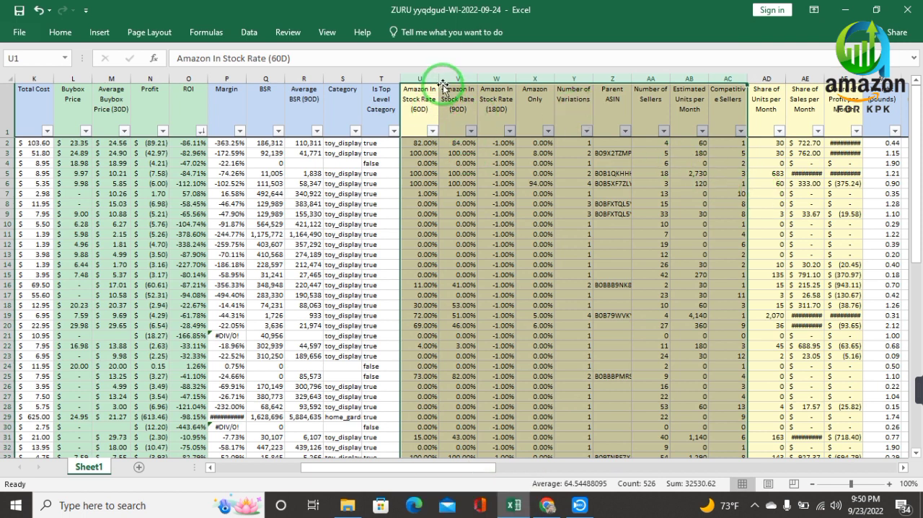
pyautogui.rightClick(721, 74)
pyautogui.click(753, 189)
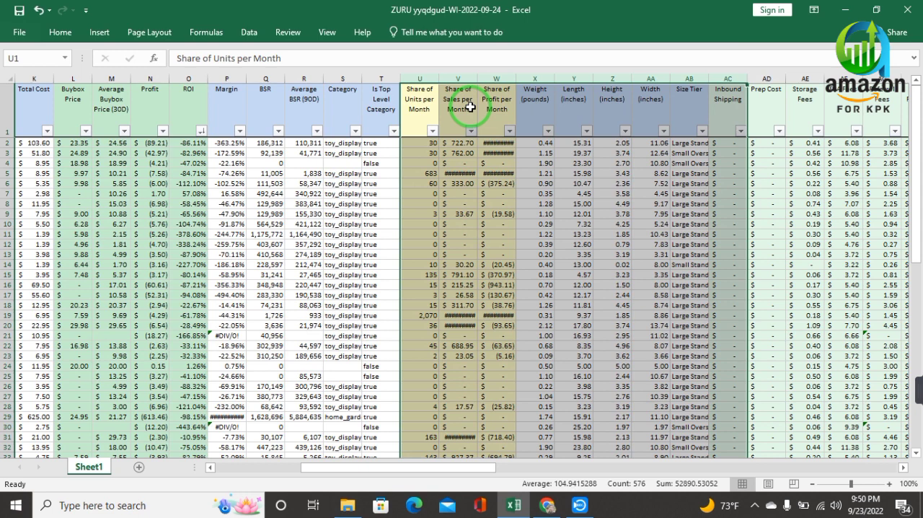
# Delete the columns from Is Top Level Category through Size Tier.
pyautogui.click(476, 144)
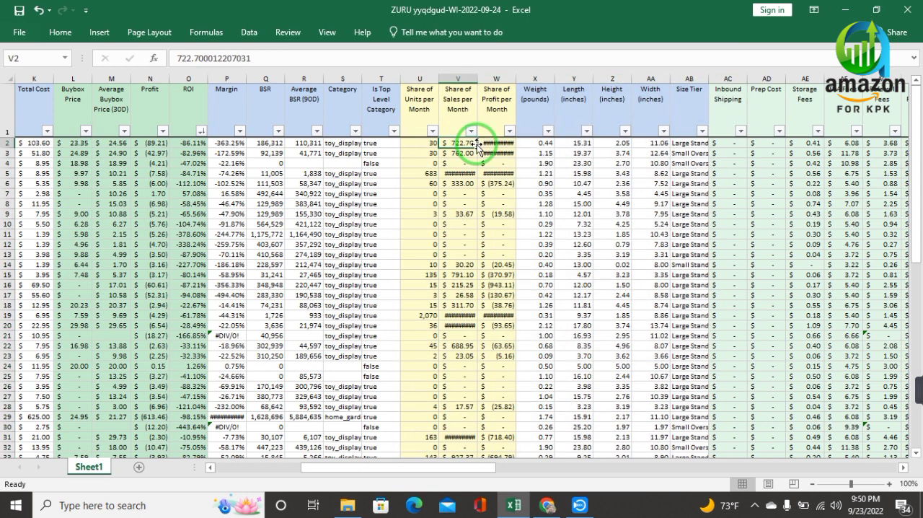
pyautogui.hotkey('ctrl', 'shift', 'Down')
pyautogui.click(420, 75)
pyautogui.moveTo(373, 78); pyautogui.dragTo(677, 80)
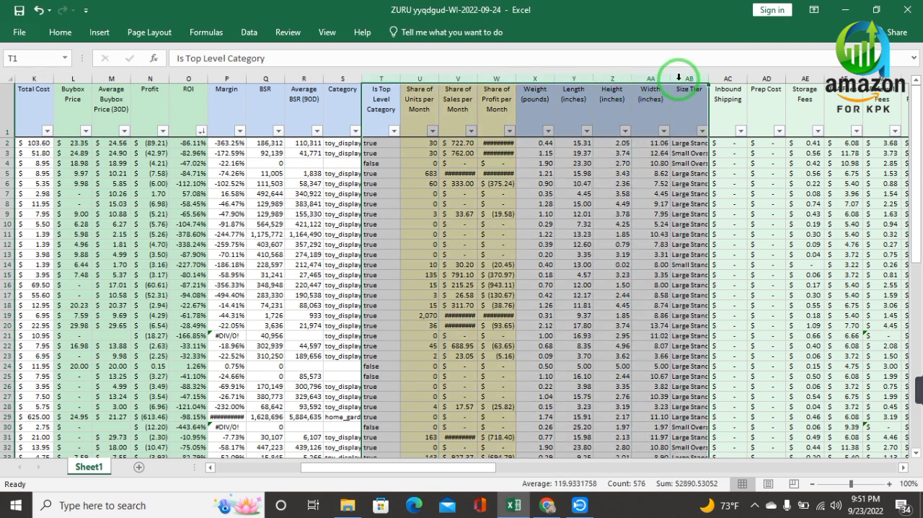
pyautogui.rightClick(680, 80)
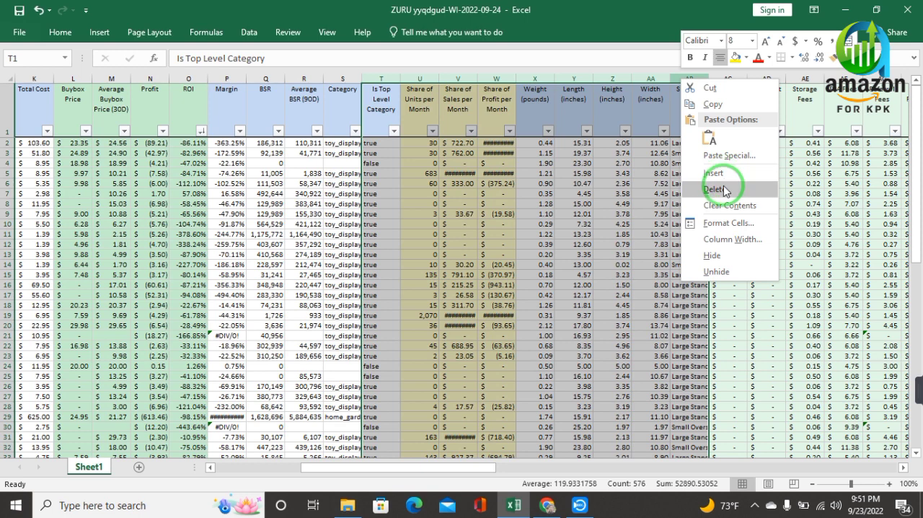
pyautogui.click(724, 190)
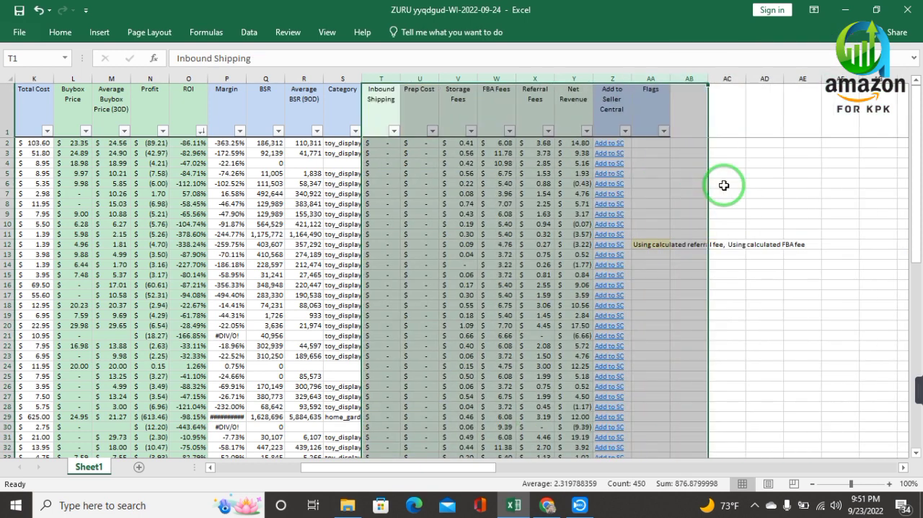
# Delete the Add to Seller Central and Flags columns at the end of the table.
pyautogui.moveTo(616, 78); pyautogui.dragTo(640, 77)
pyautogui.click(649, 79)
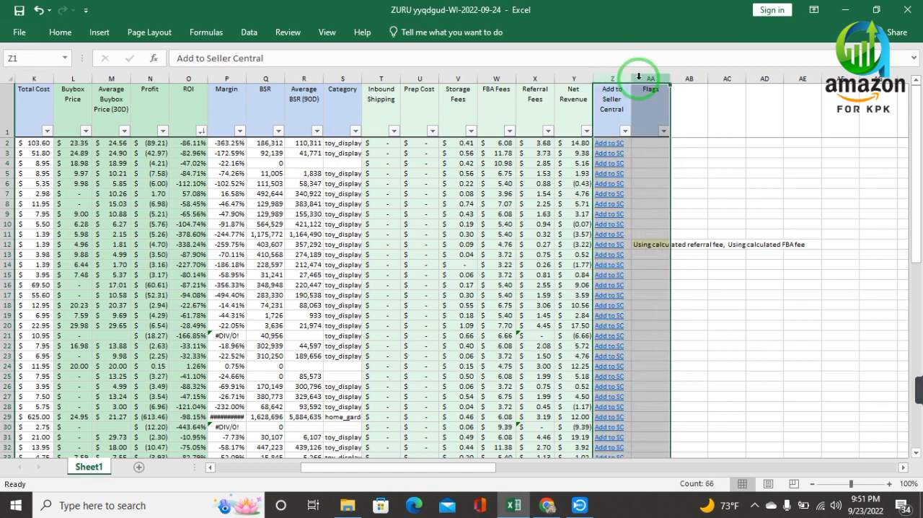
pyautogui.rightClick(640, 78)
pyautogui.click(674, 191)
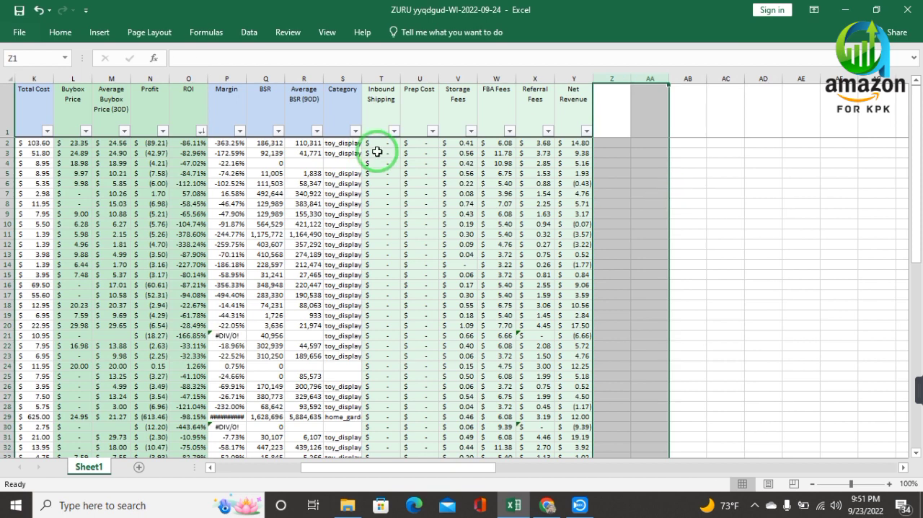
# Deselect the blanks in the Average BSR (90D) filter list and sort that column from smallest to largest.
pyautogui.moveTo(411, 470); pyautogui.dragTo(302, 467)
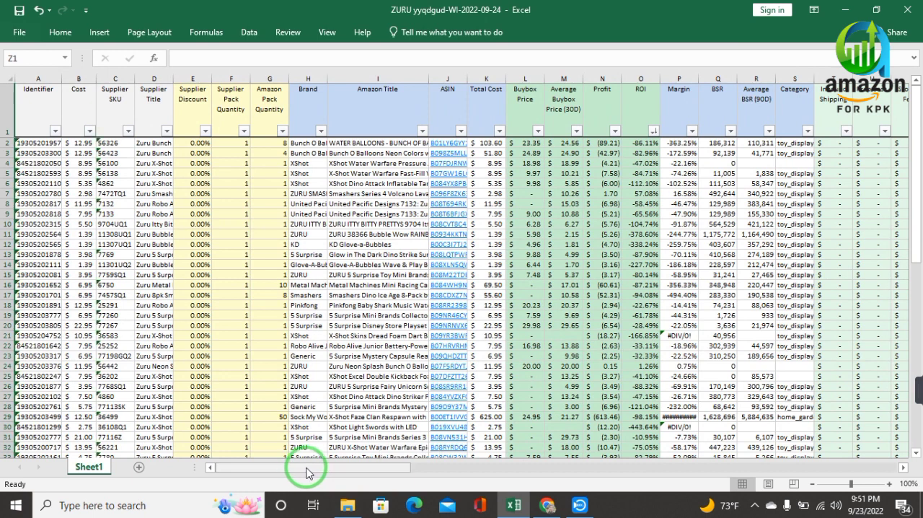
pyautogui.moveTo(330, 472); pyautogui.dragTo(321, 494)
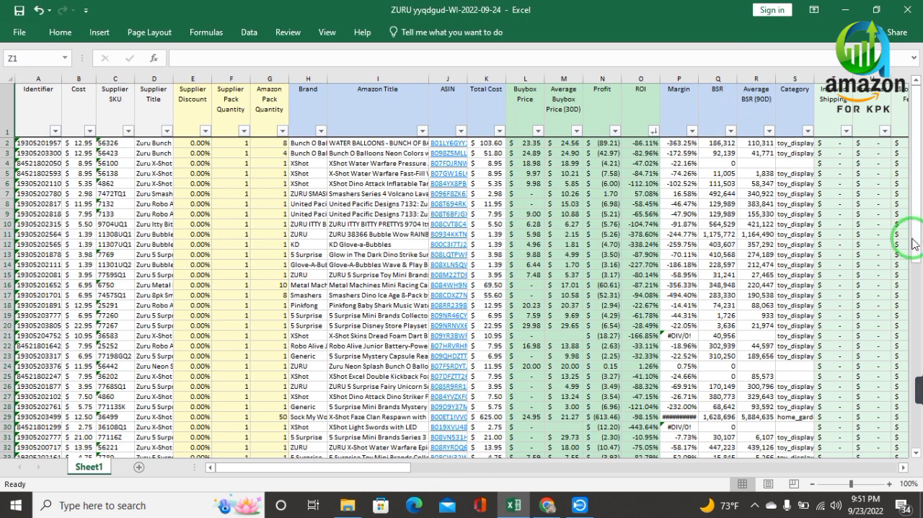
pyautogui.moveTo(915, 244); pyautogui.dragTo(917, 337)
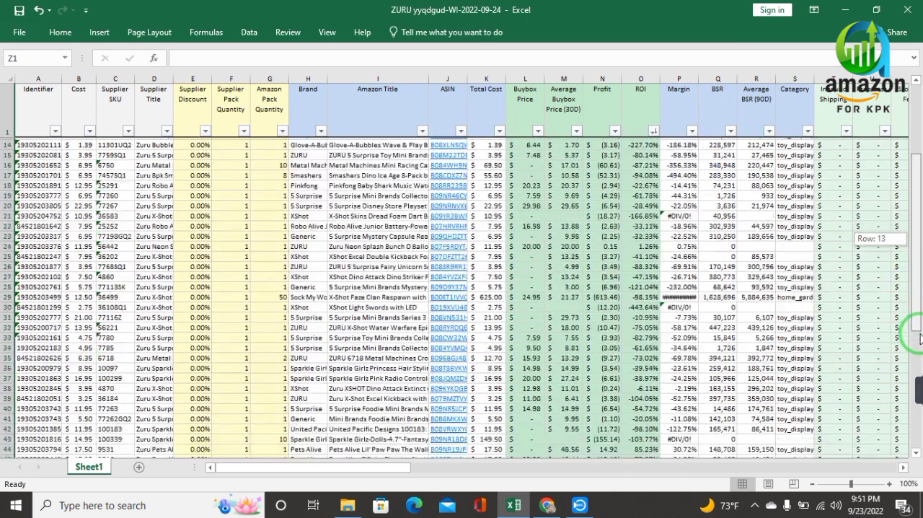
pyautogui.moveTo(917, 386); pyautogui.dragTo(917, 224)
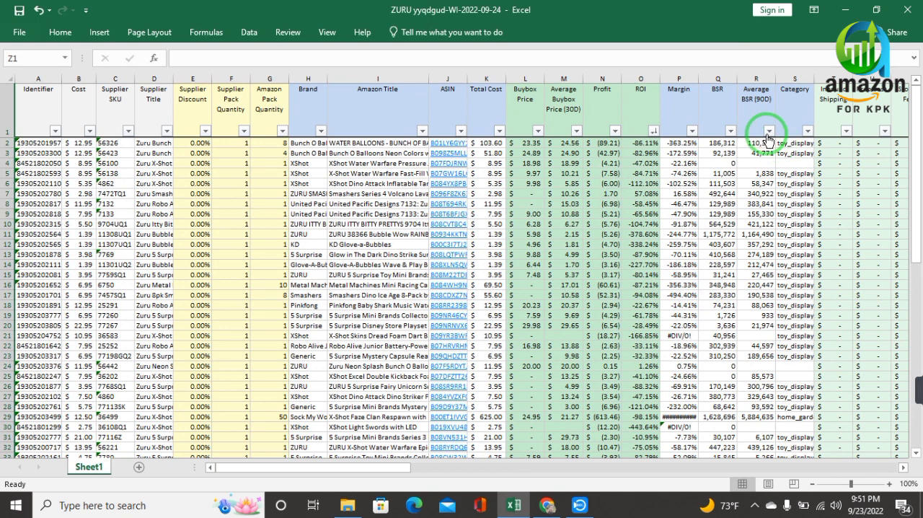
pyautogui.click(765, 131)
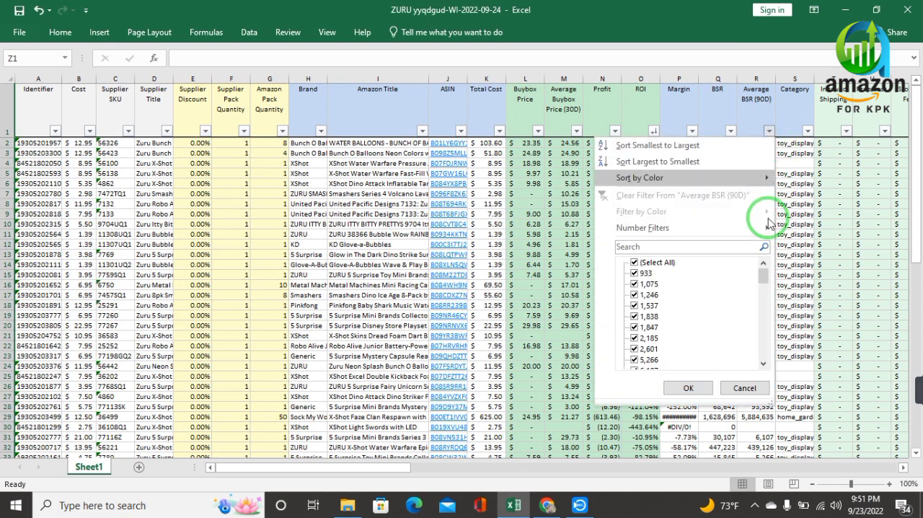
pyautogui.moveTo(765, 279); pyautogui.dragTo(763, 356)
pyautogui.click(634, 359)
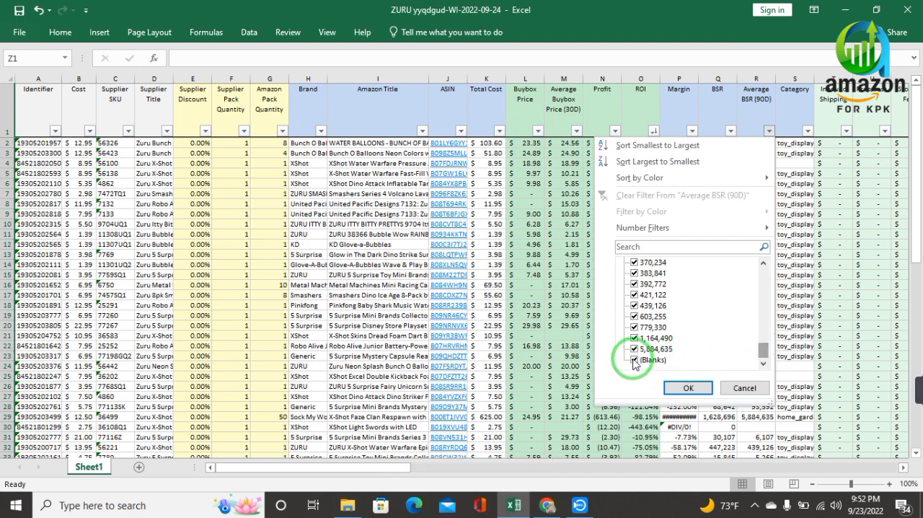
pyautogui.click(644, 147)
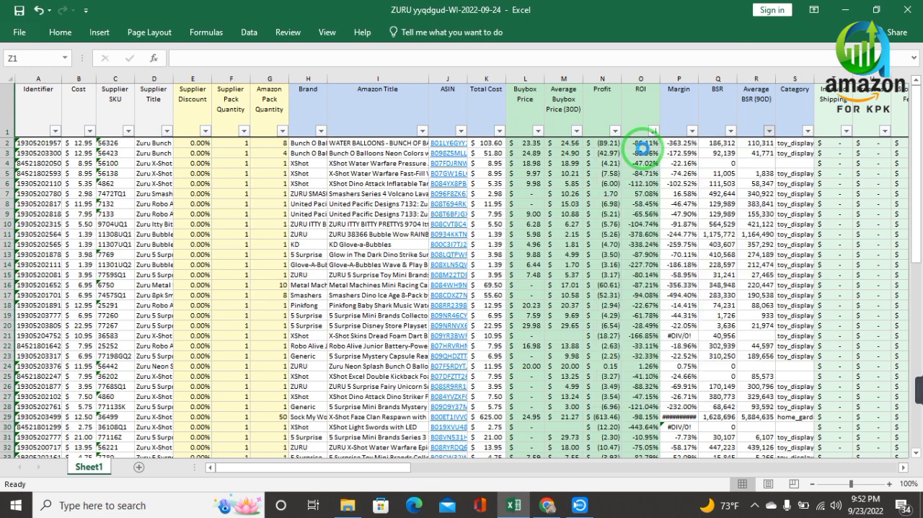
# Filter the Average BSR (90D) column to show only rows with a value less than 70000.
pyautogui.click(769, 131)
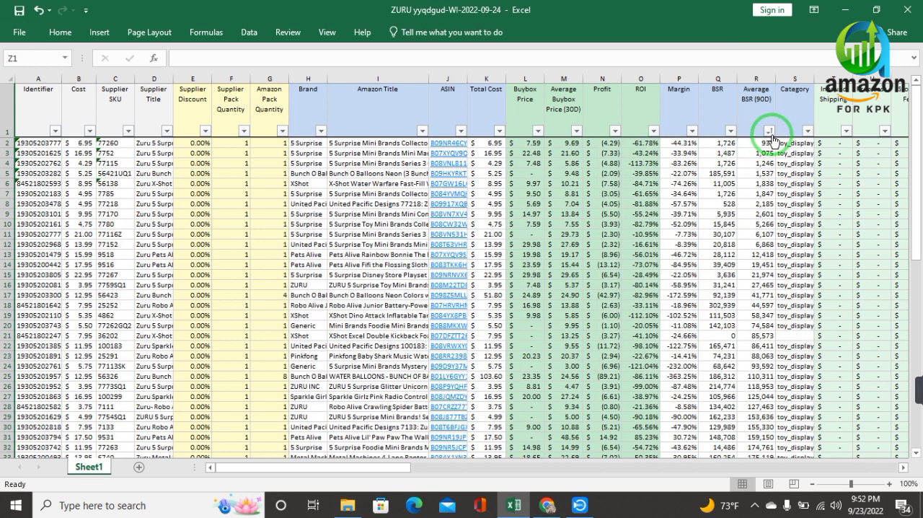
pyautogui.click(769, 131)
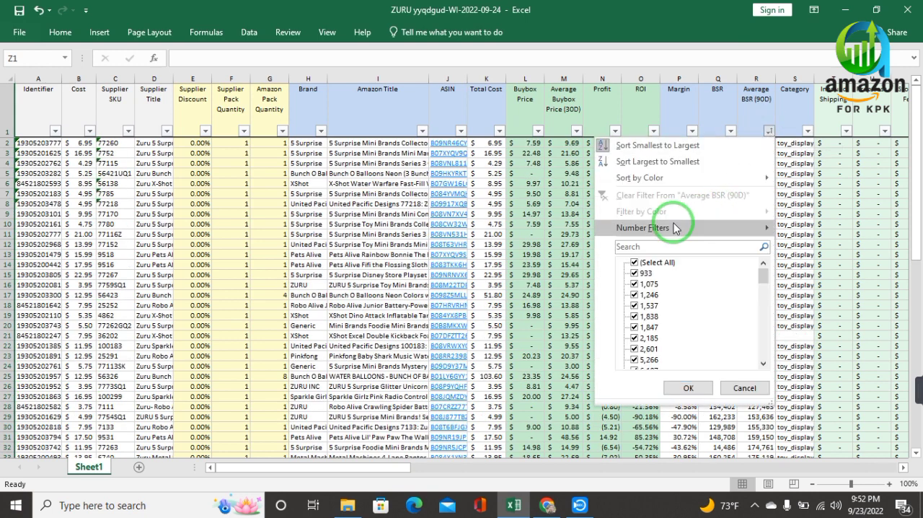
pyautogui.moveTo(675, 228)
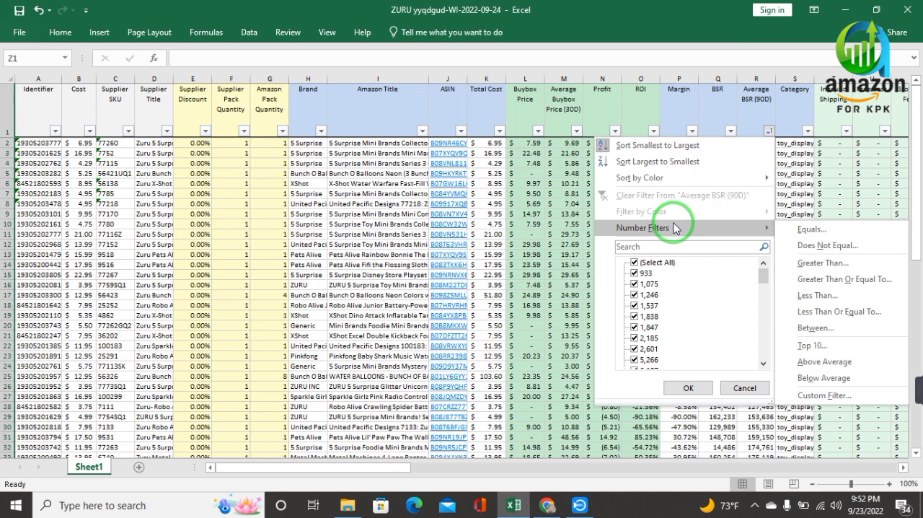
pyautogui.click(824, 296)
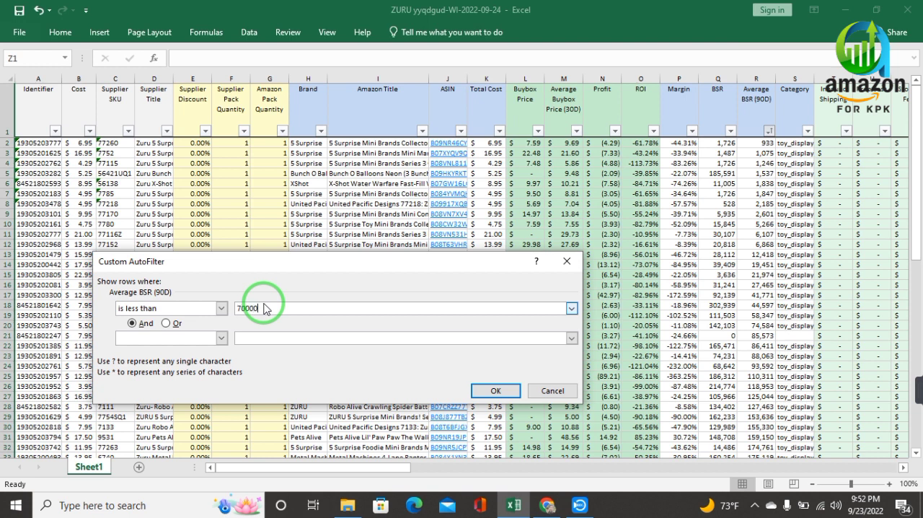
pyautogui.click(479, 393)
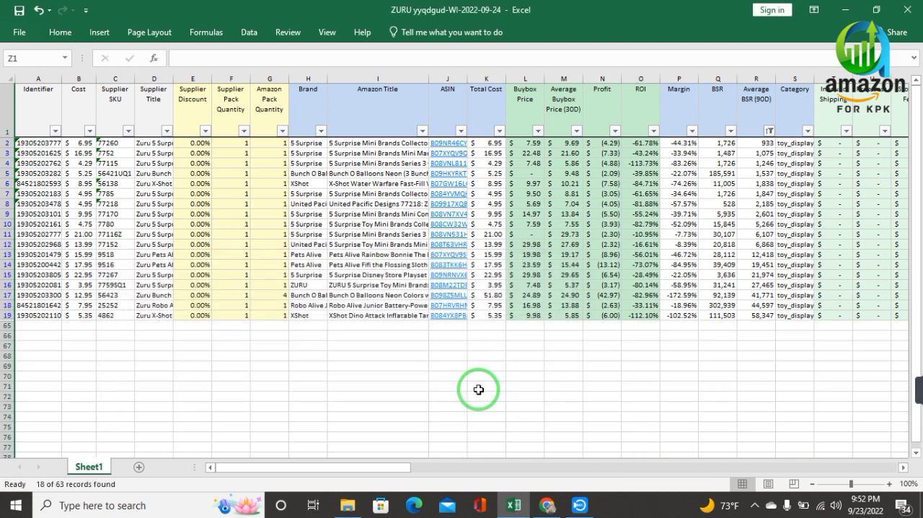
pyautogui.click(770, 132)
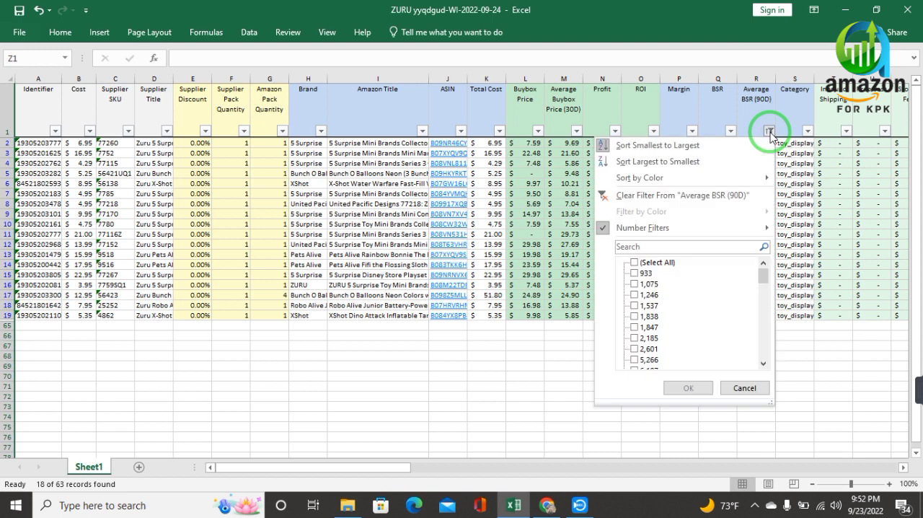
pyautogui.moveTo(728, 229)
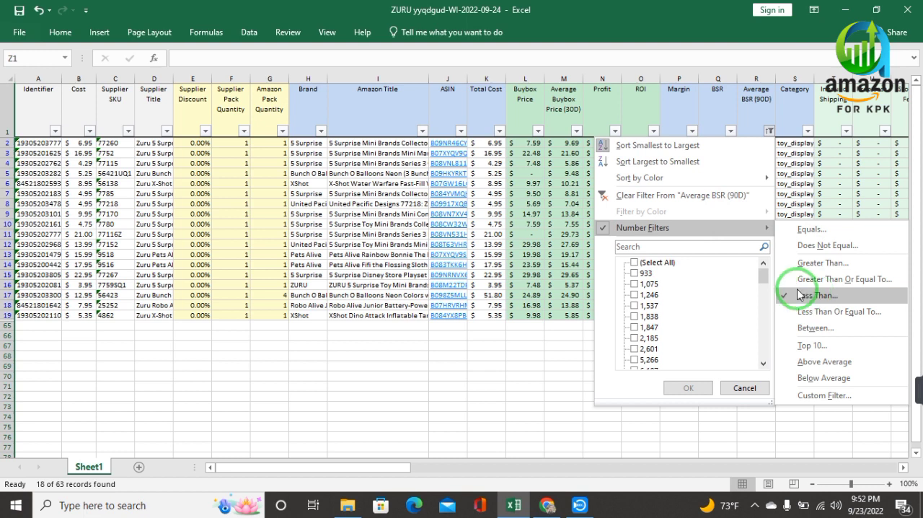
pyautogui.click(769, 130)
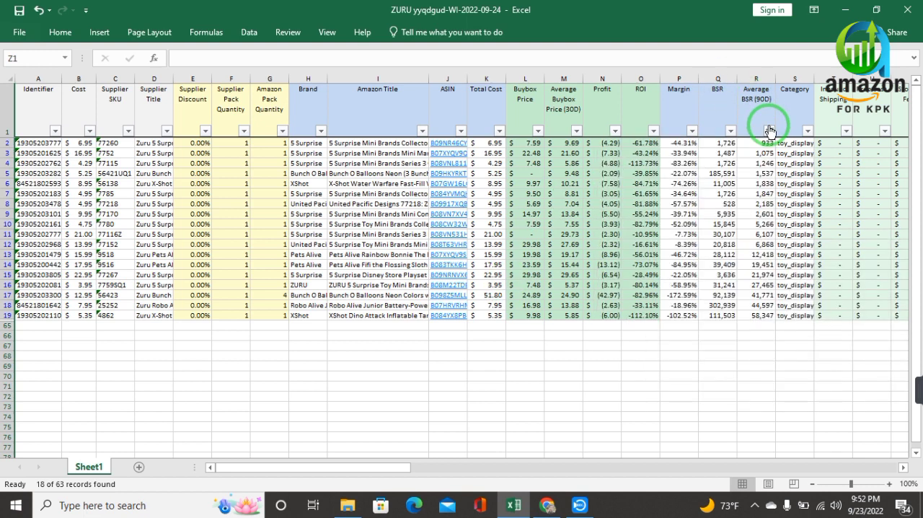
# Try to filter the Margin column to values greater than 0, and undo that filter.
pyautogui.click(691, 131)
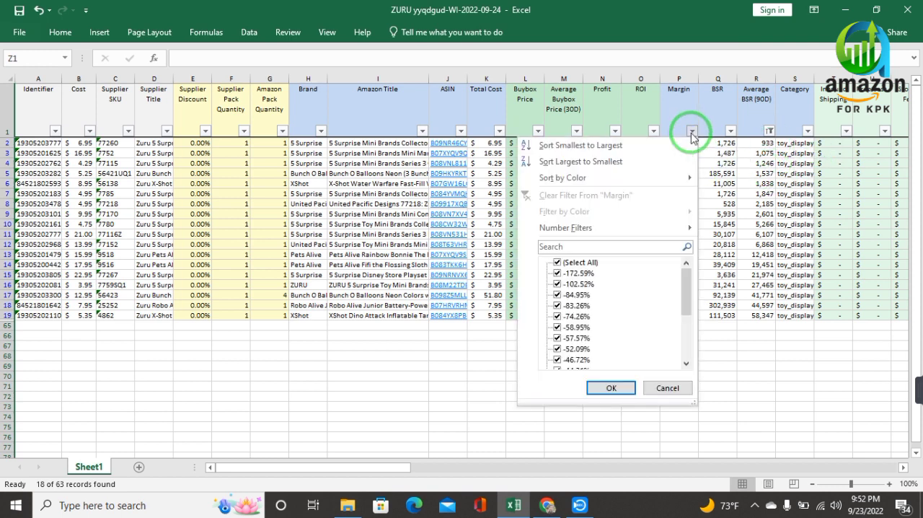
pyautogui.click(665, 229)
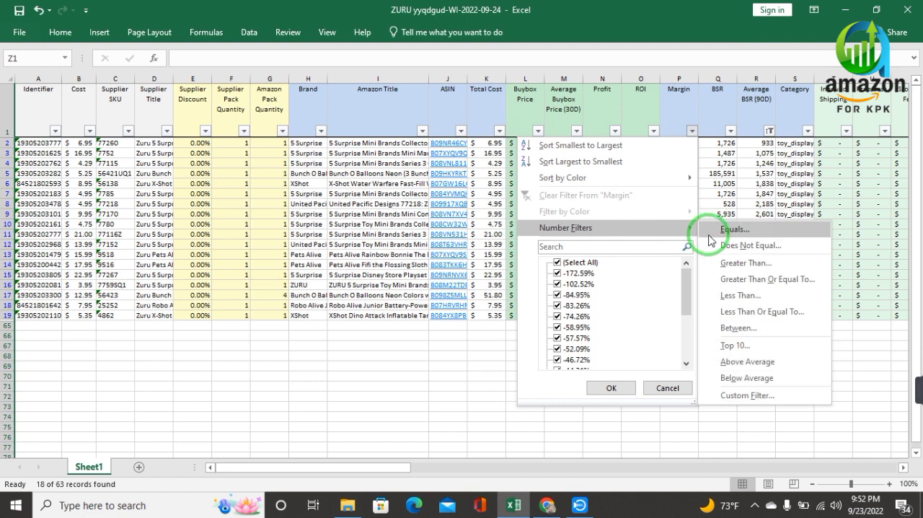
pyautogui.click(754, 263)
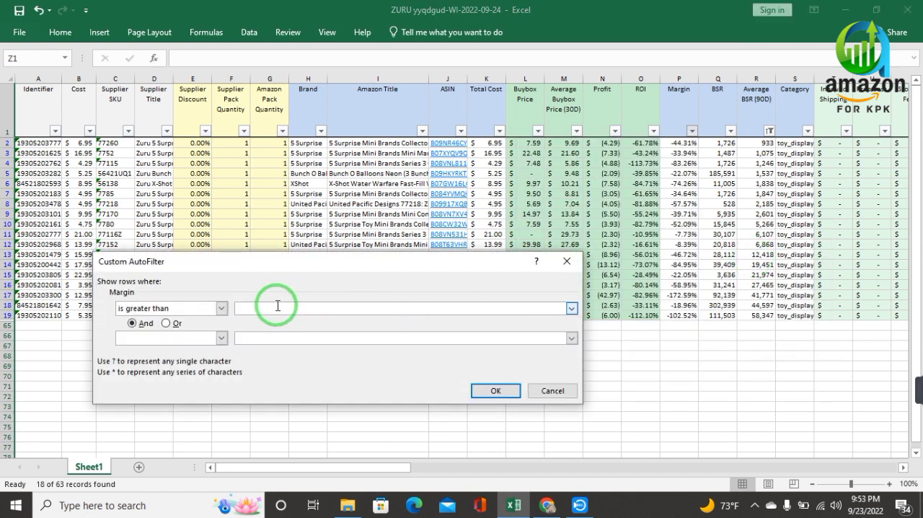
pyautogui.write('0')
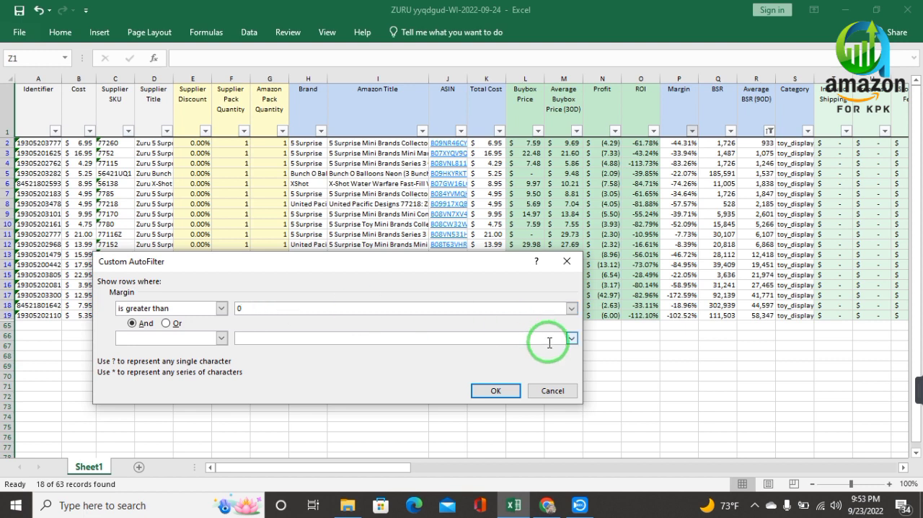
pyautogui.click(495, 393)
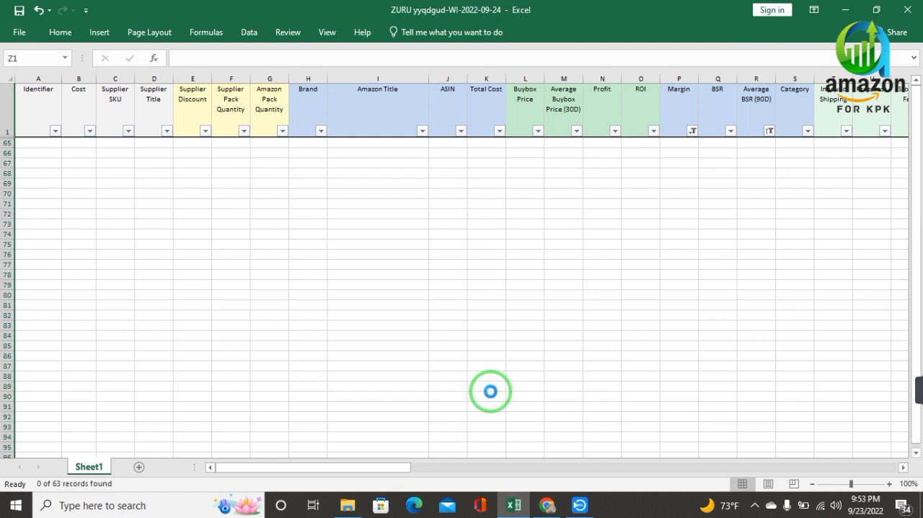
pyautogui.hotkey('ctrl', 'z')
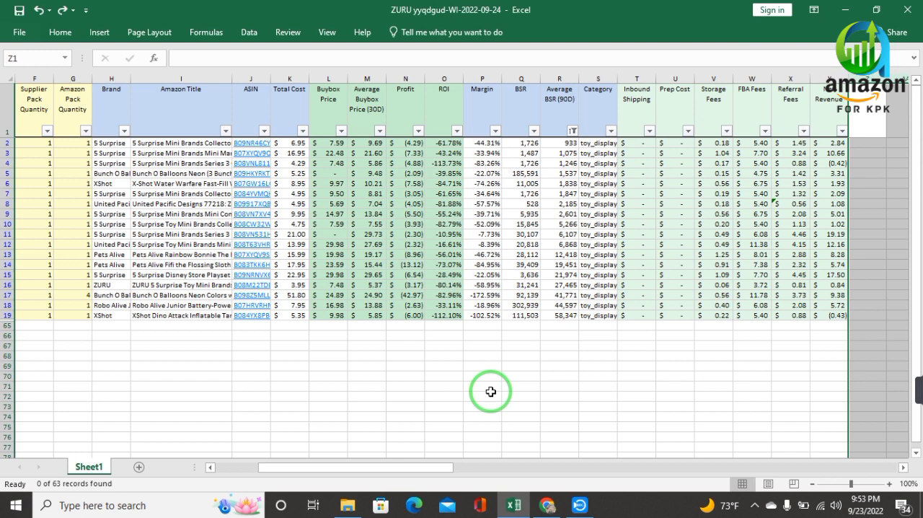
pyautogui.click(516, 395)
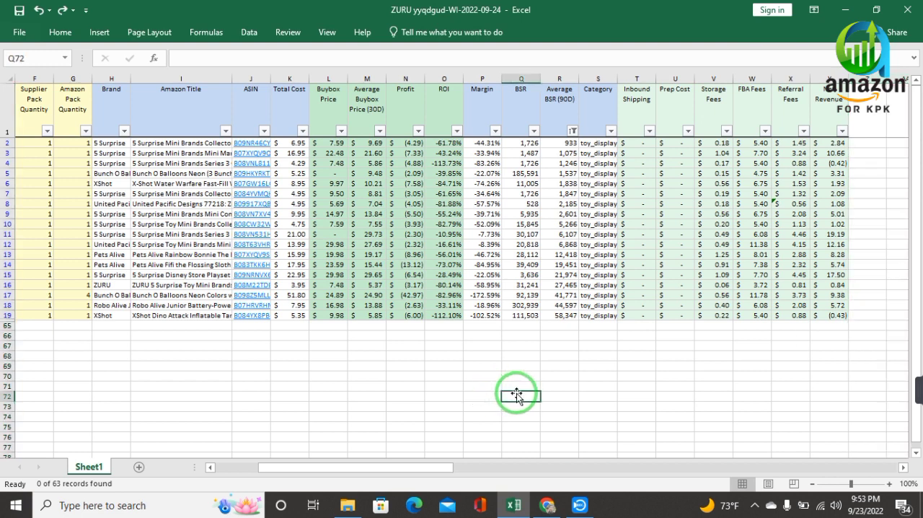
# Widen the ASIN column enough to fit the full product codes.
pyautogui.moveTo(915, 390)
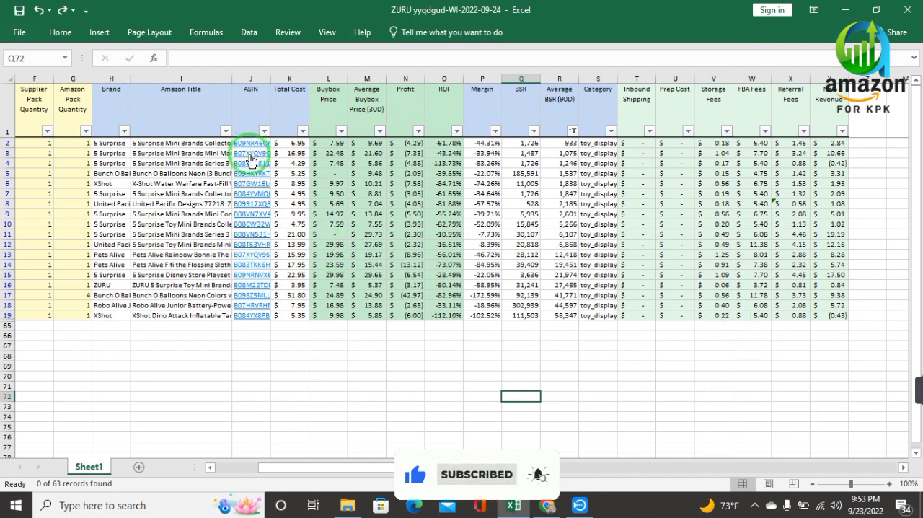
pyautogui.moveTo(269, 77); pyautogui.dragTo(301, 78)
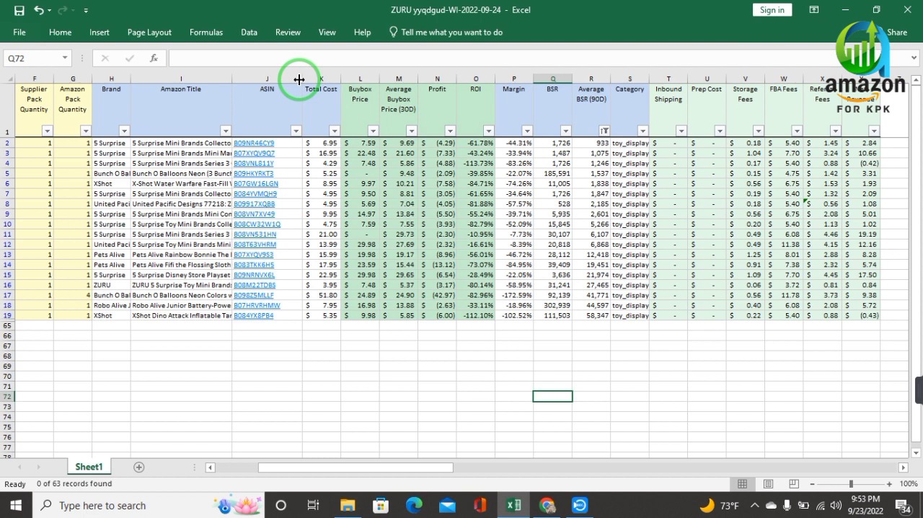